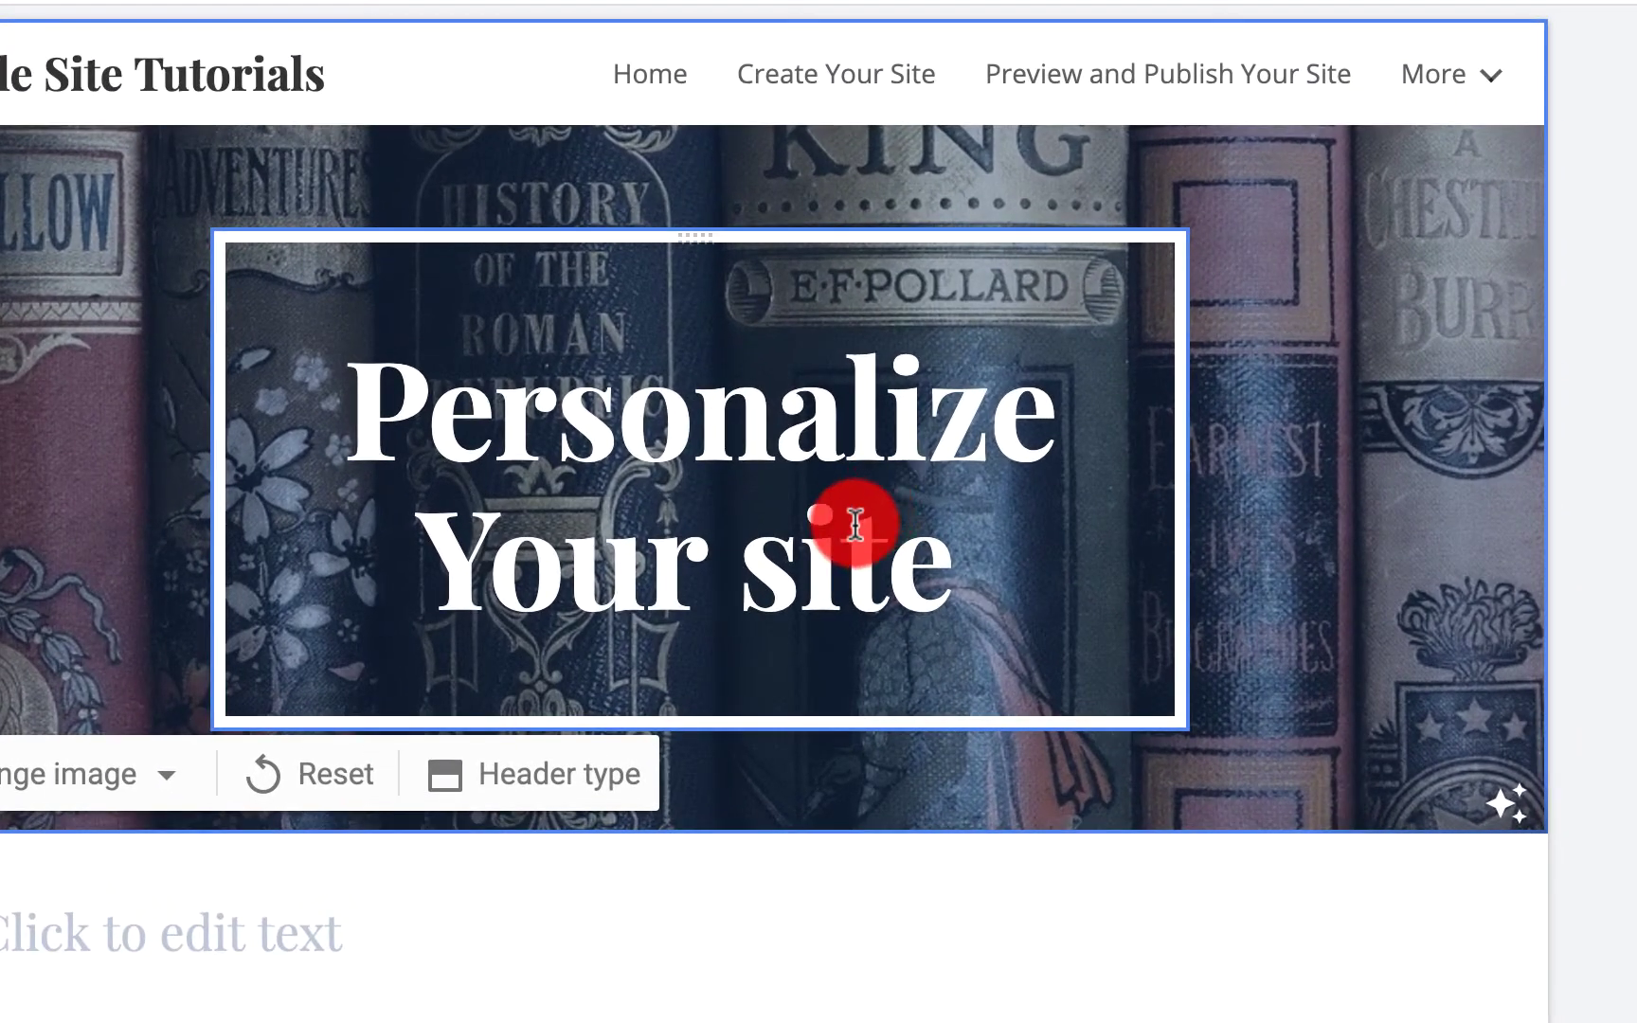
- Change the banner heading's text style to Normal text and set it back to Title
double_click(754, 574)
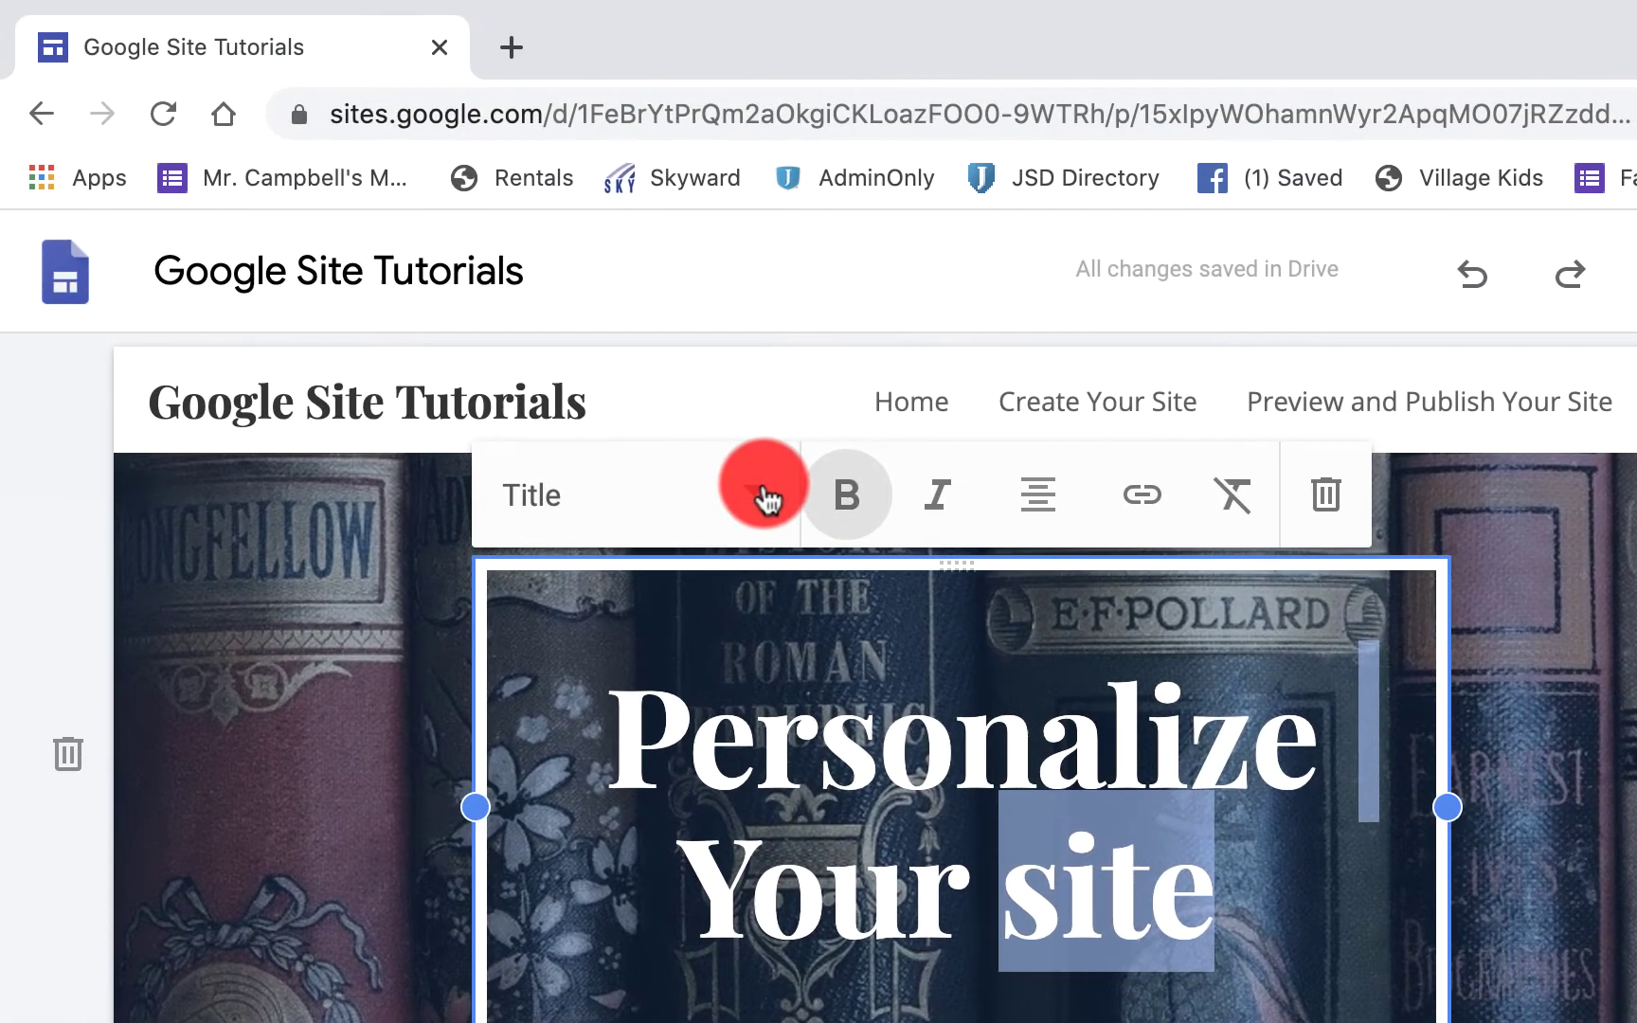
click(503, 164)
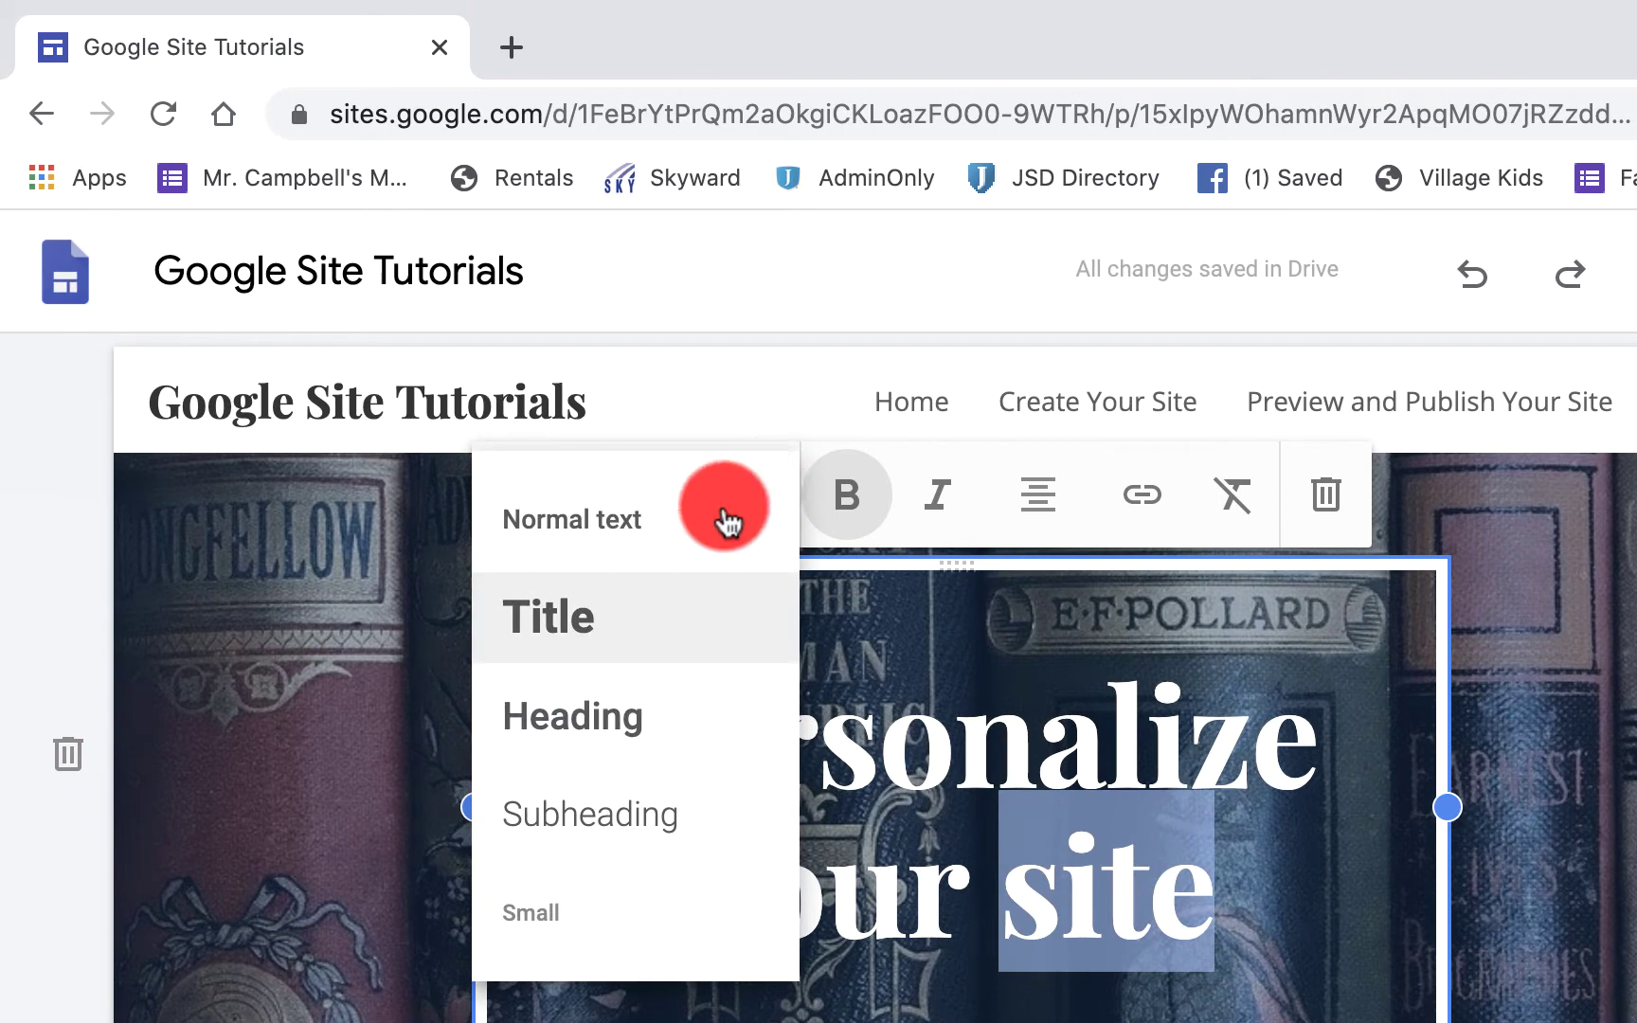
click(671, 522)
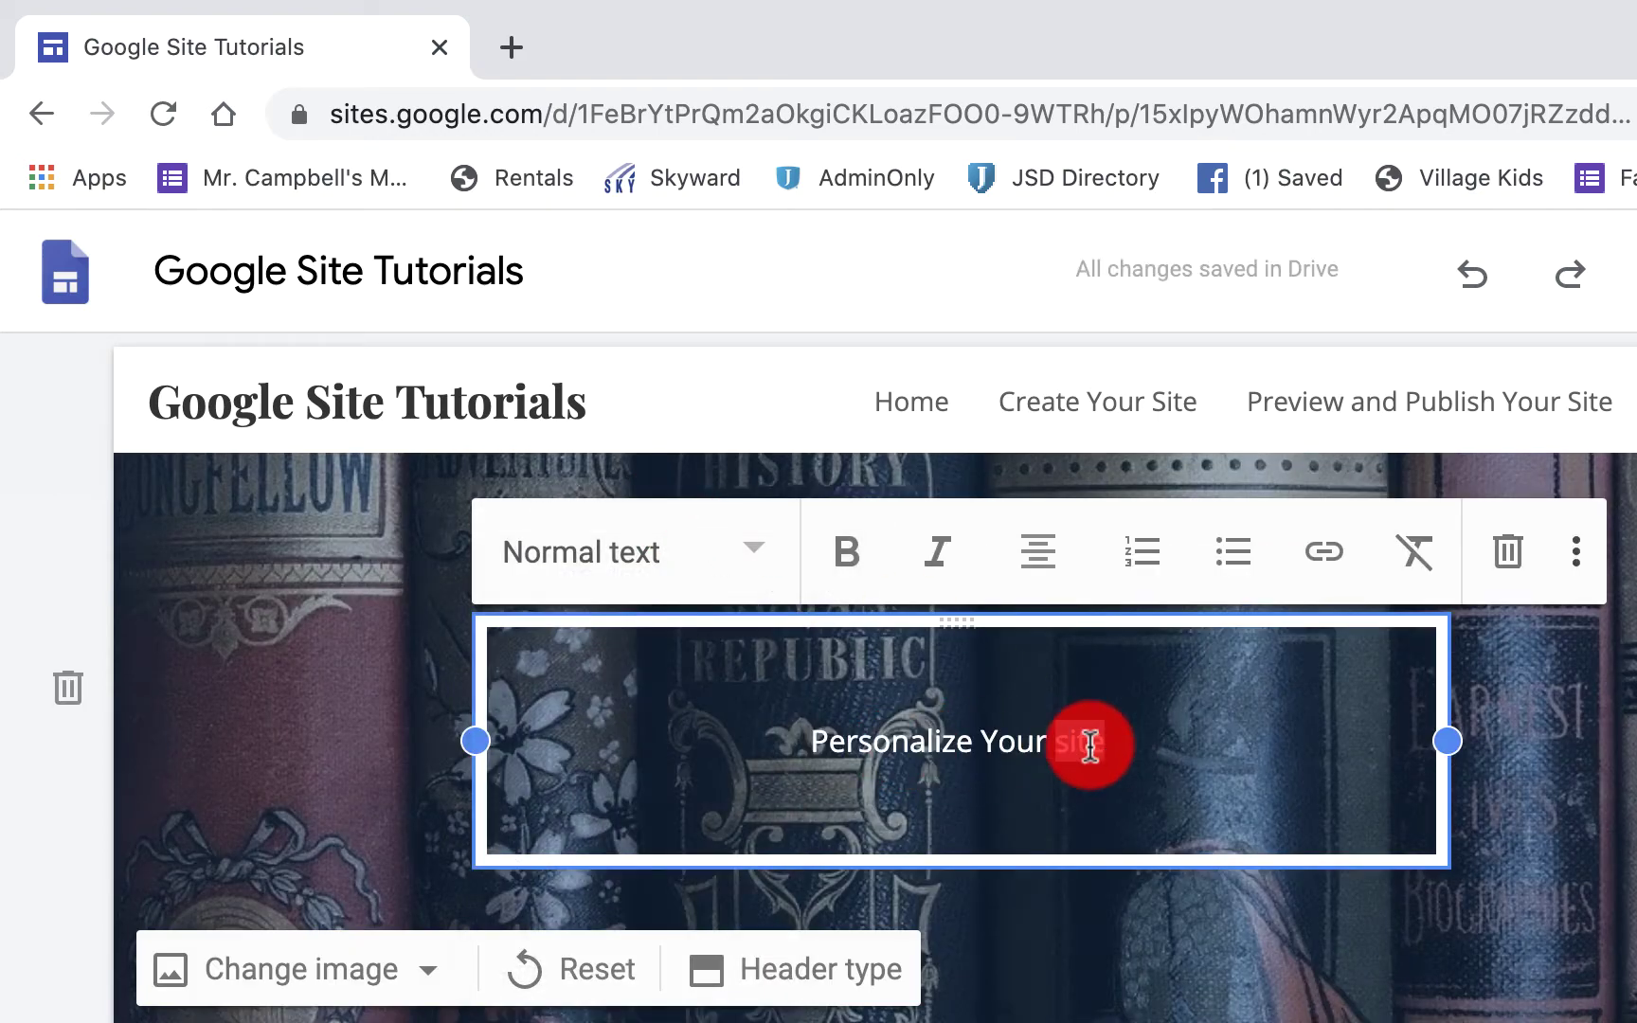
double_click(1090, 745)
click(762, 550)
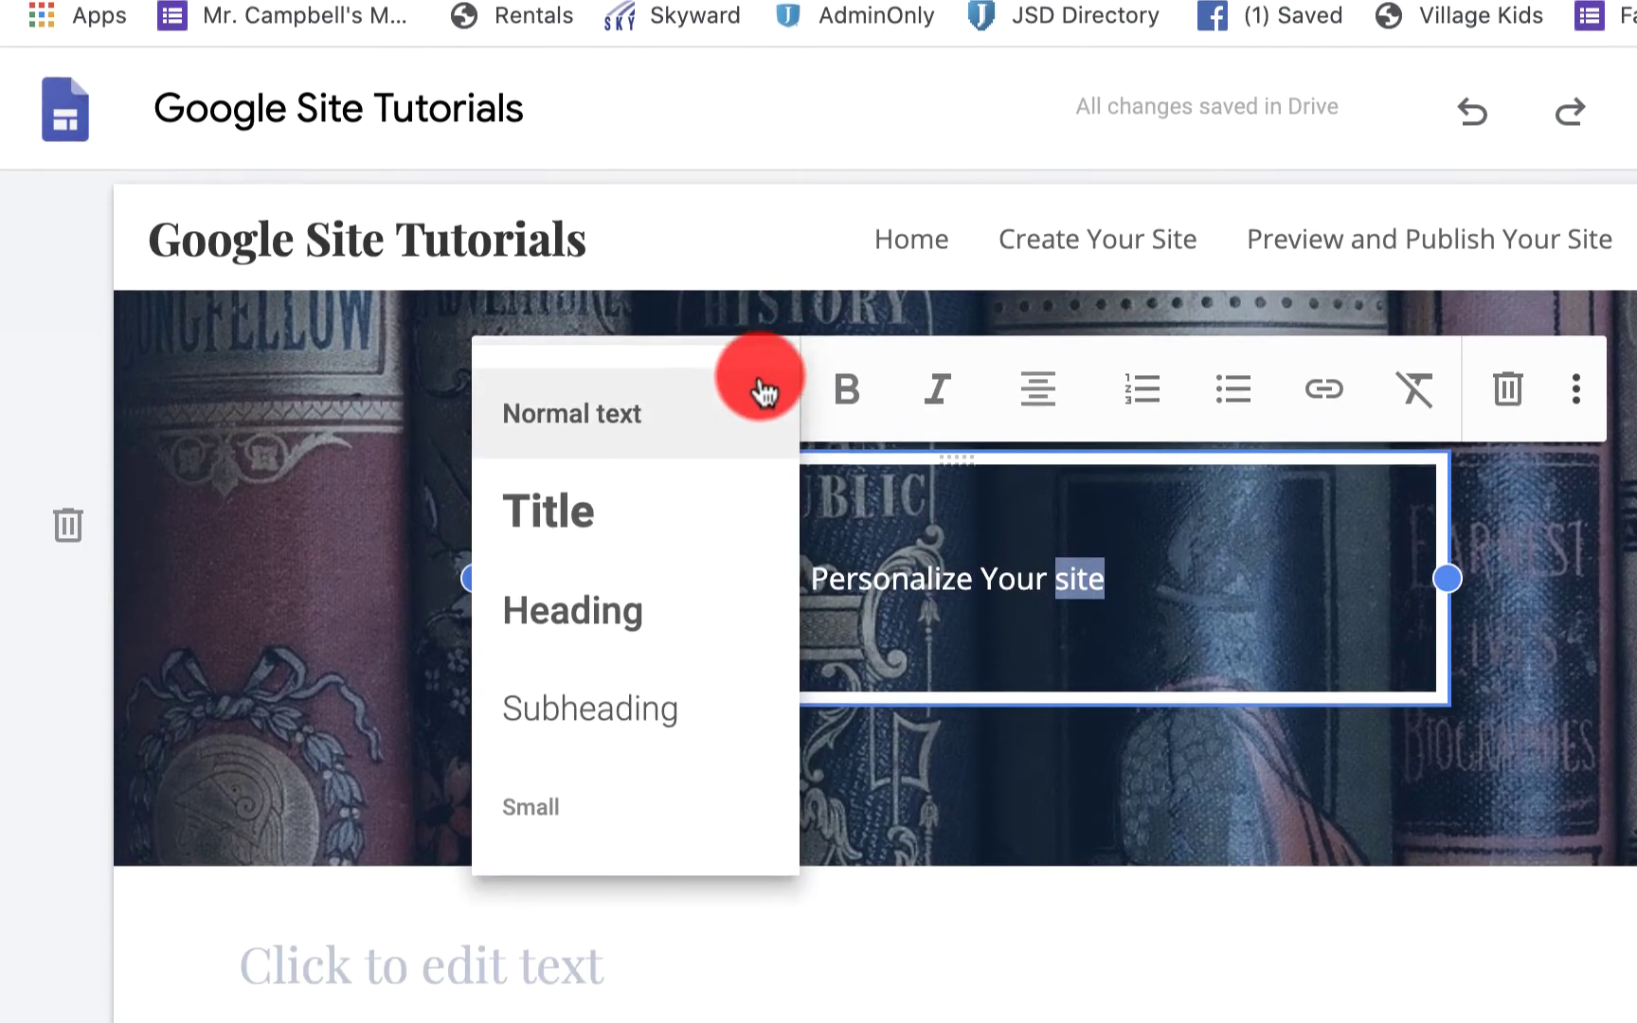
click(679, 515)
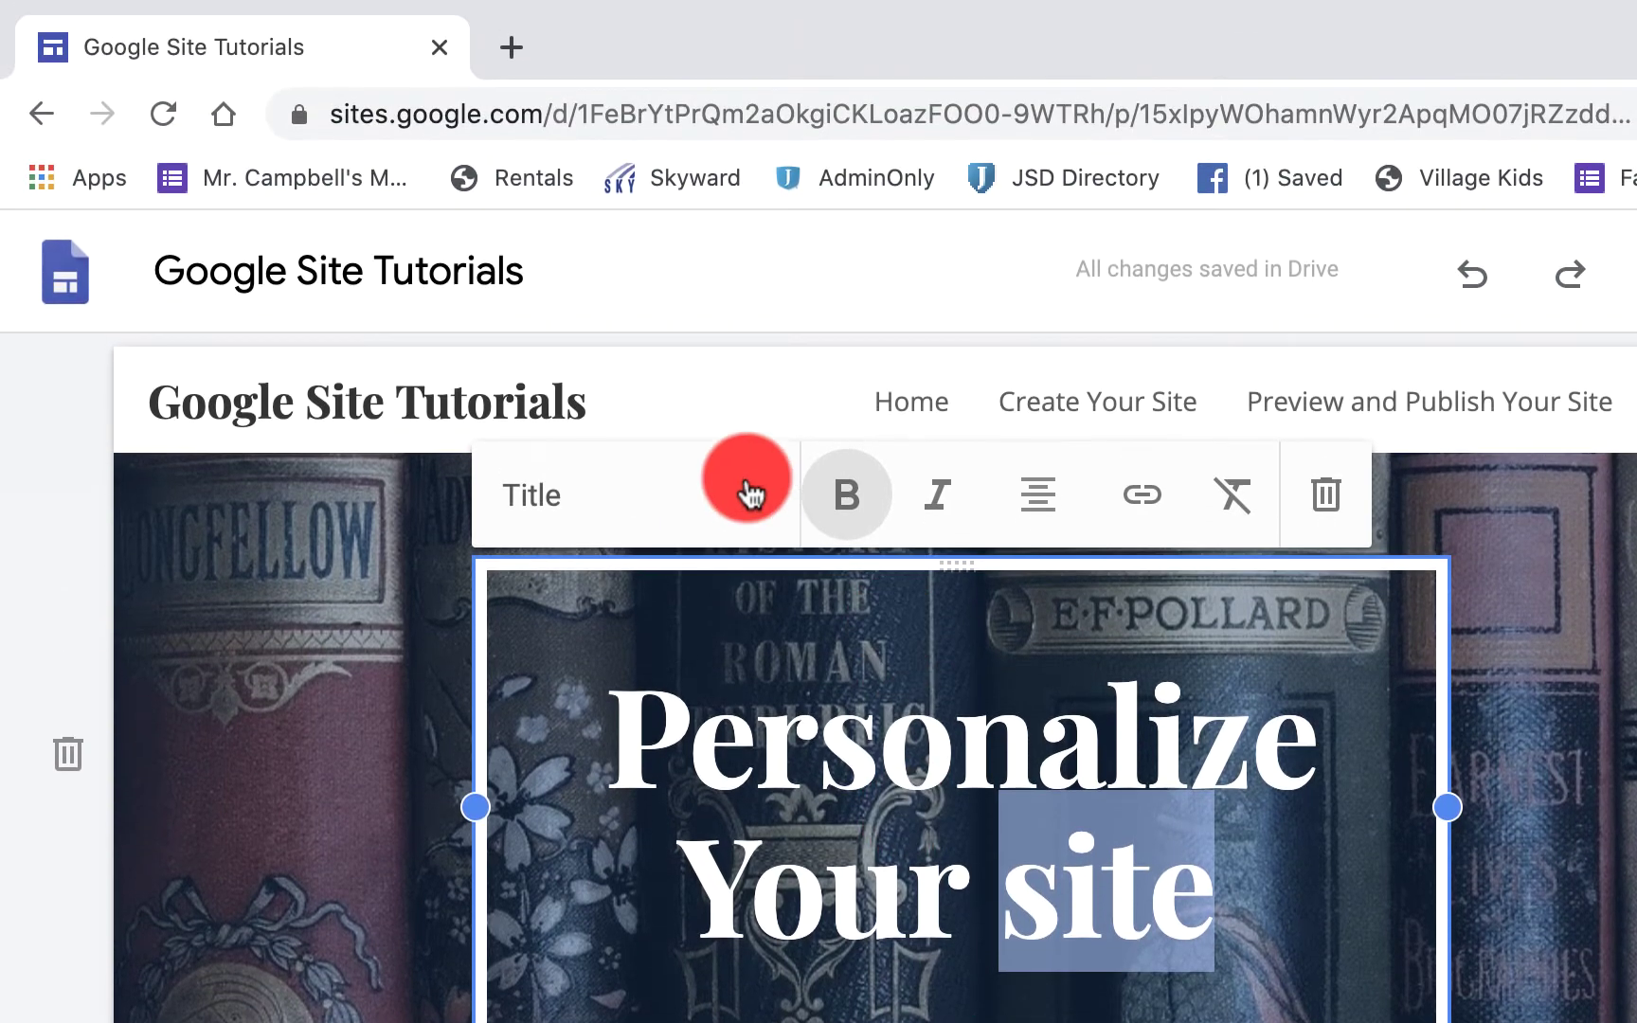
click(751, 330)
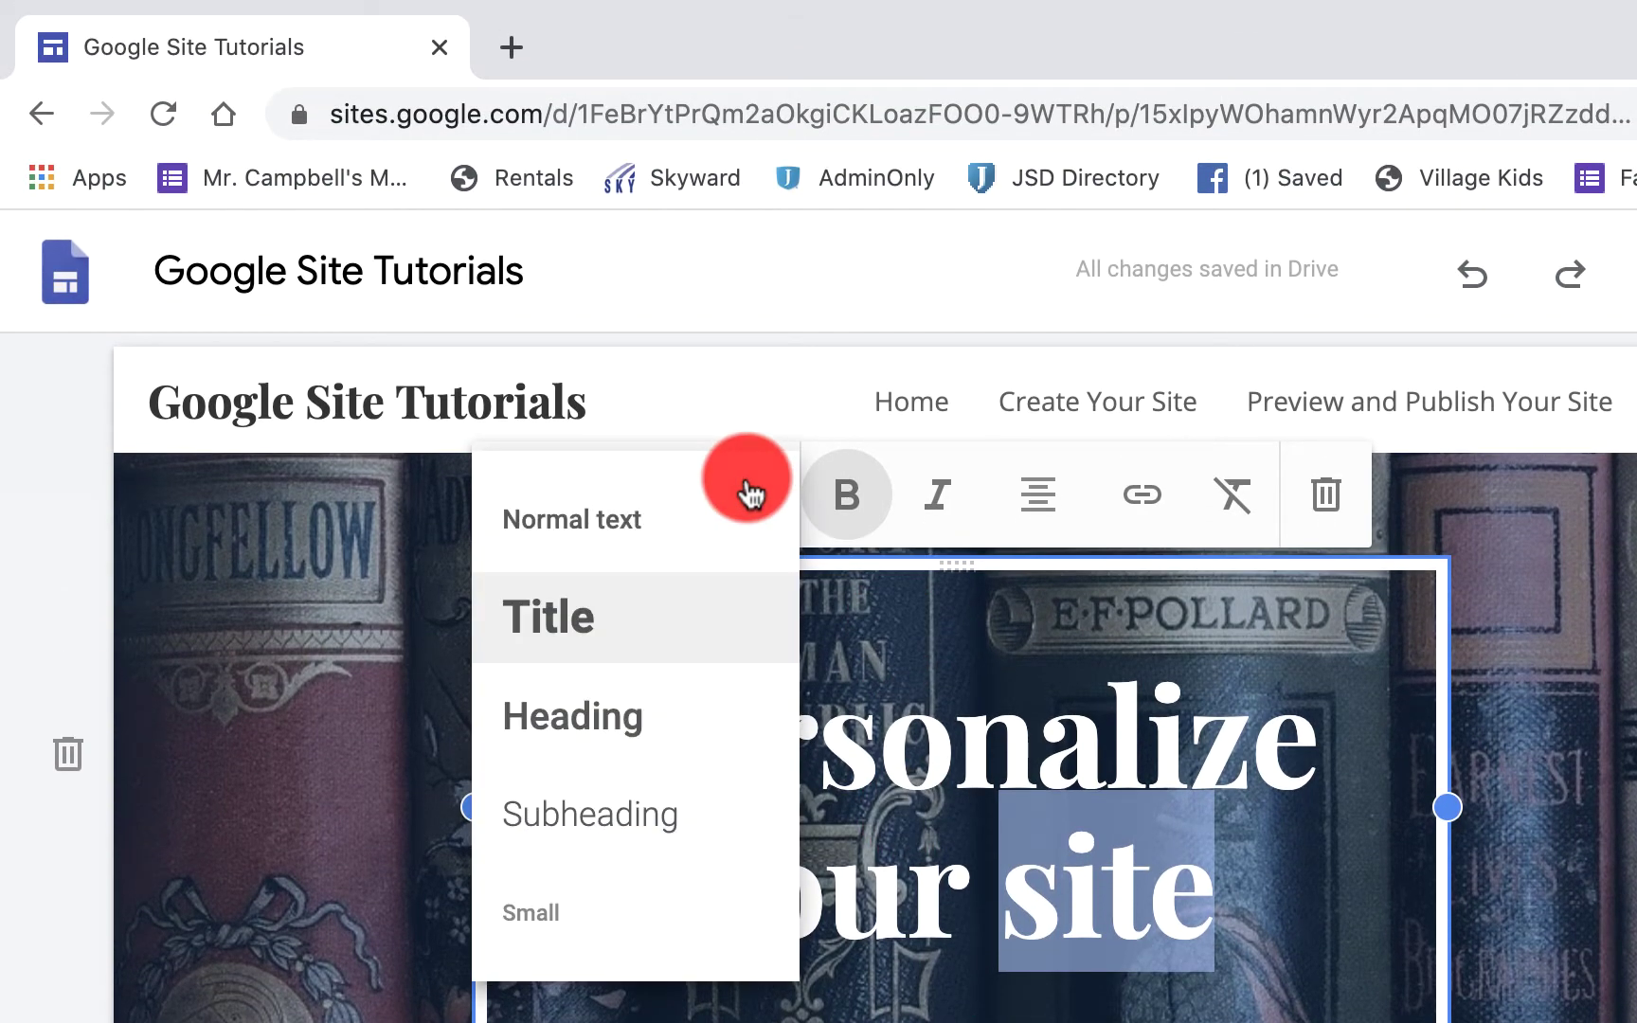
scroll(763, 797, down, 3)
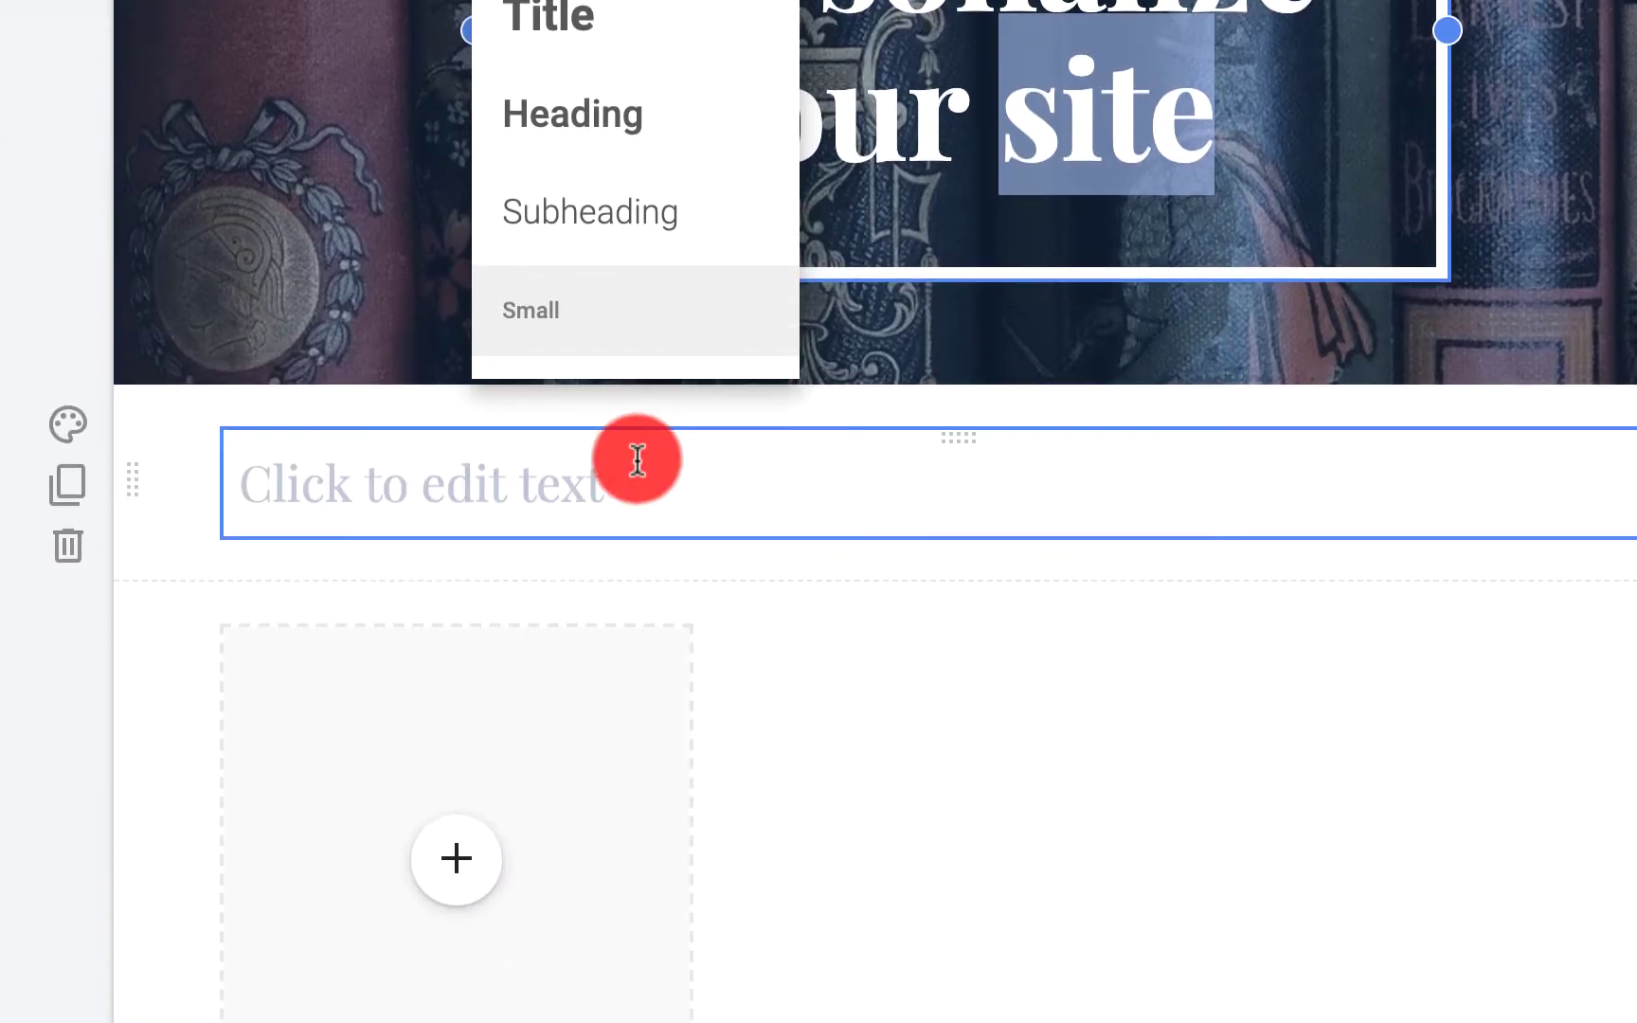
click(628, 468)
click(742, 205)
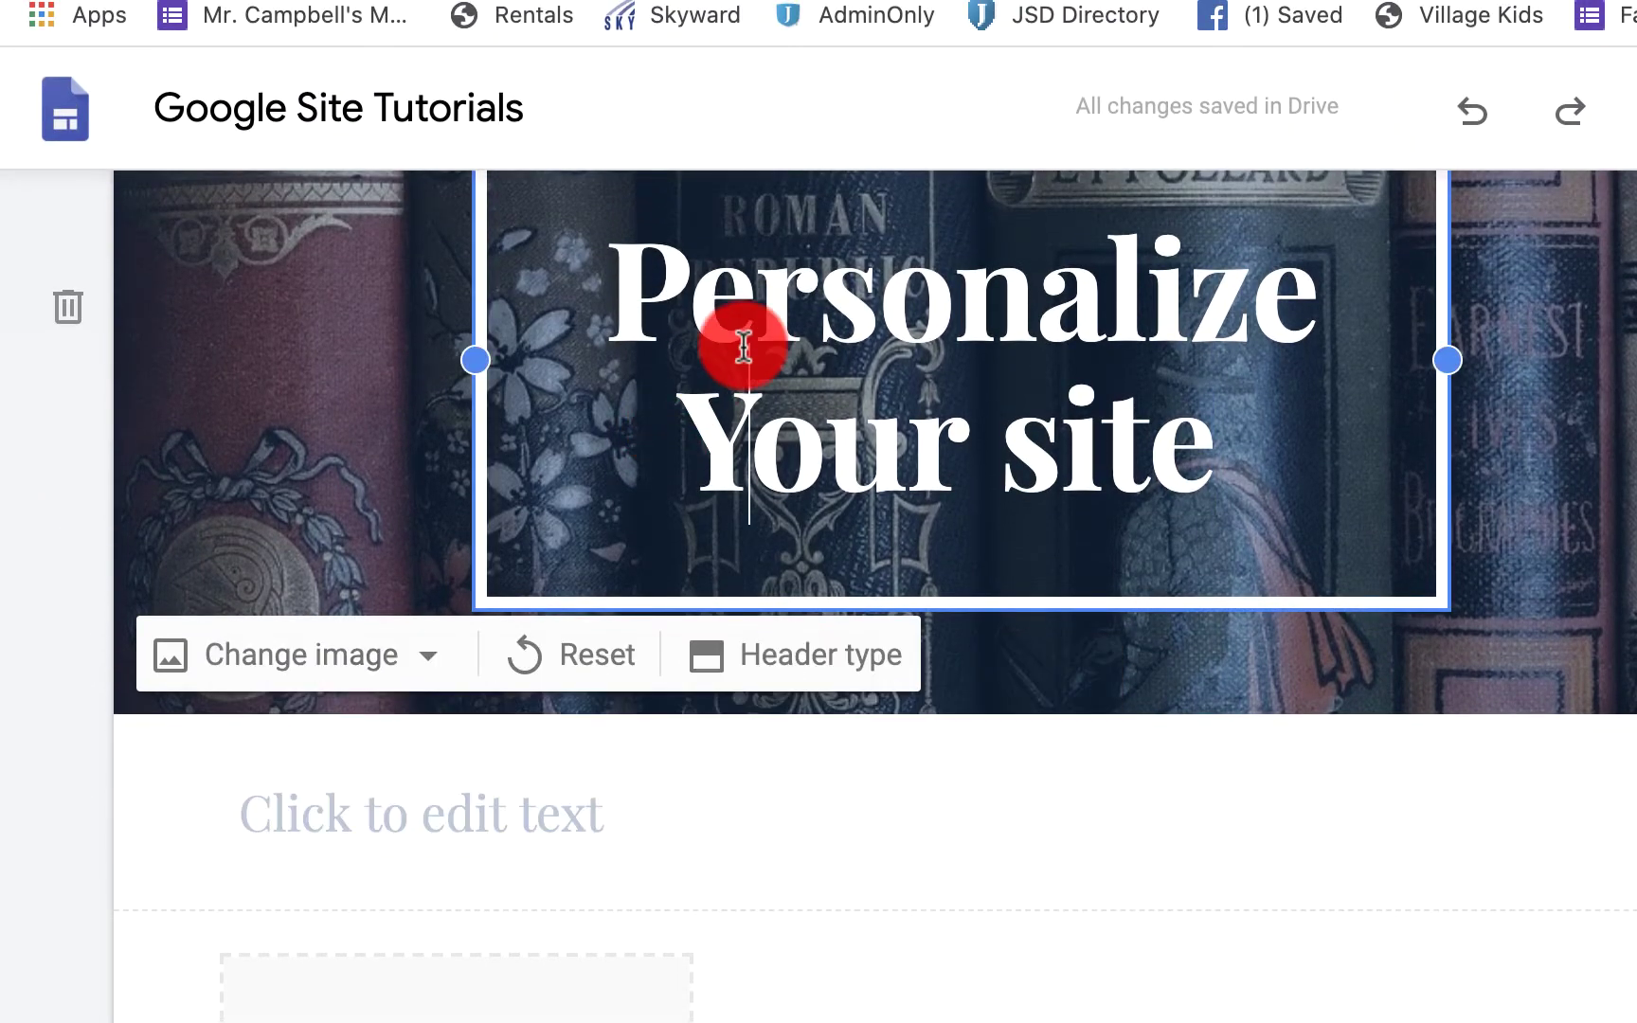
- Set the empty text box below the banner to the Title style and enter "This is a title"
click(680, 824)
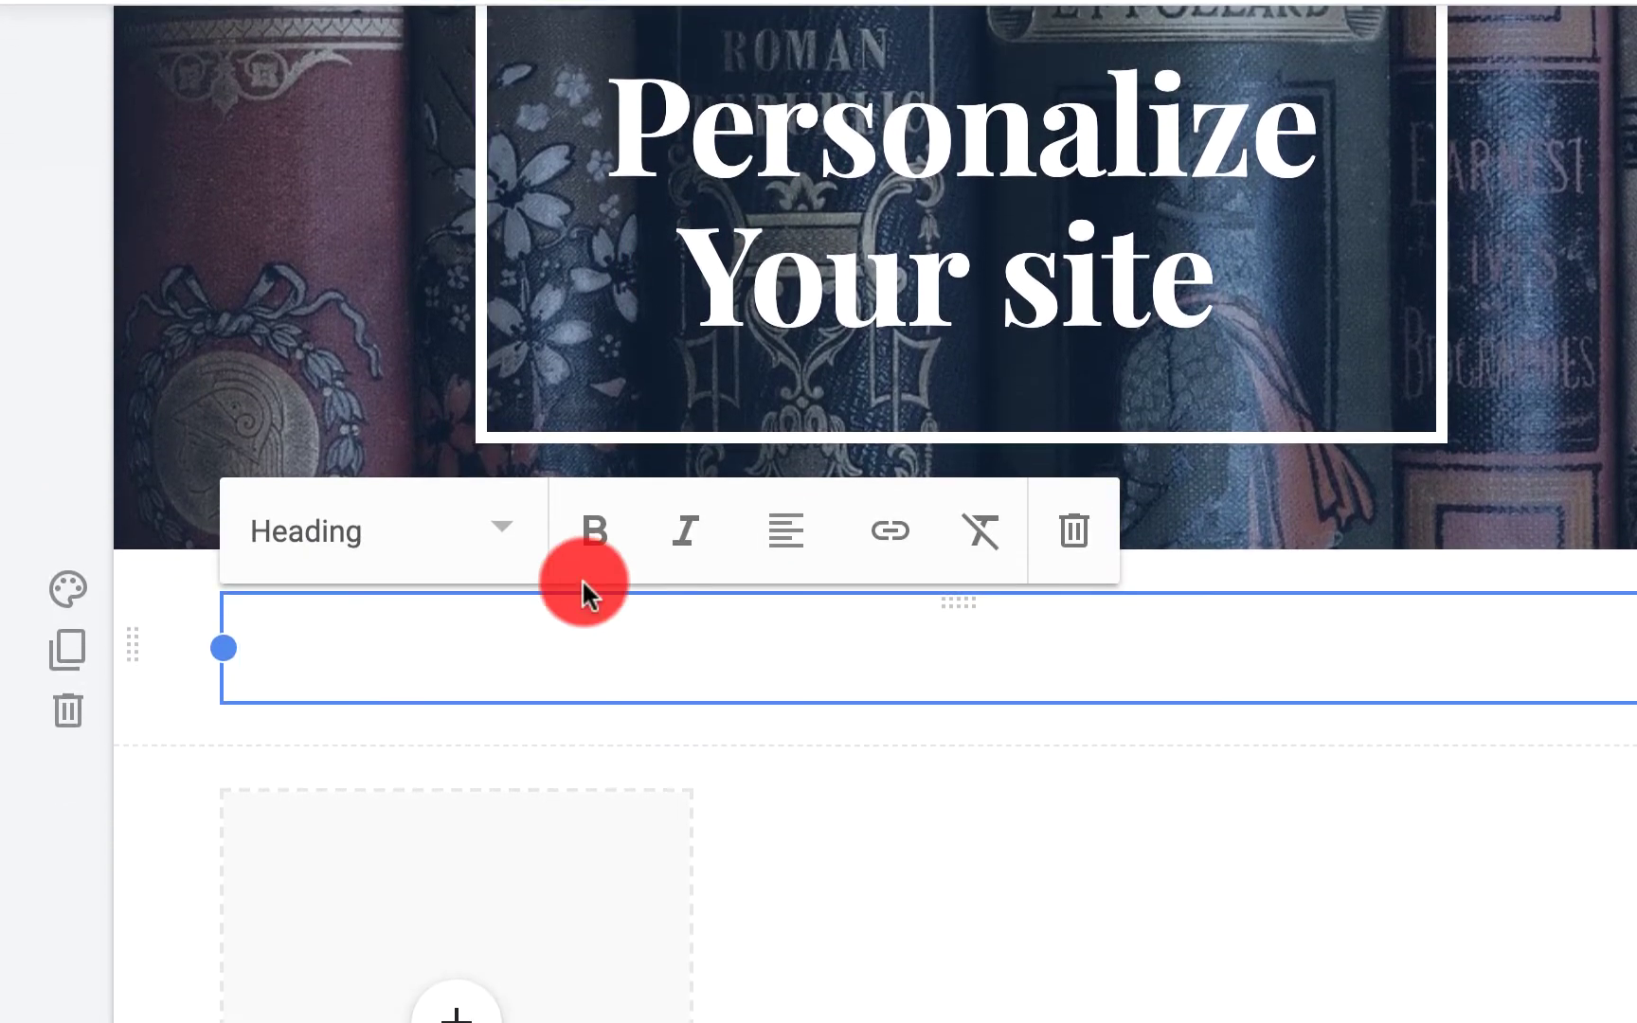
click(512, 530)
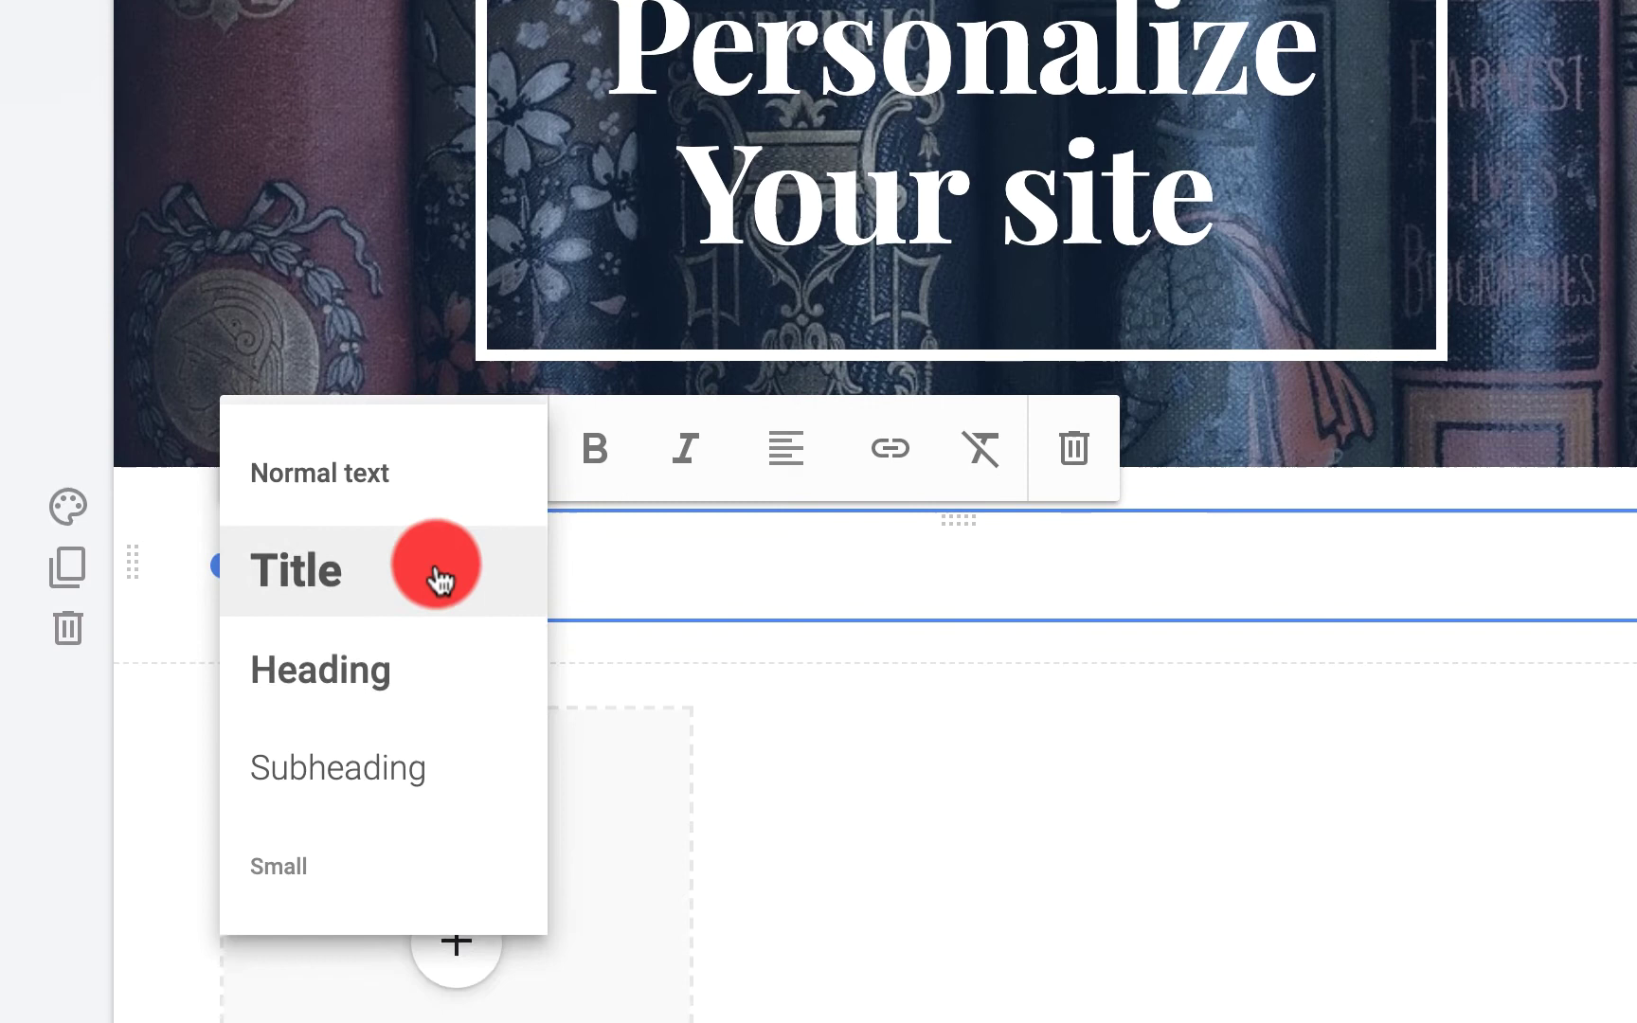
click(438, 657)
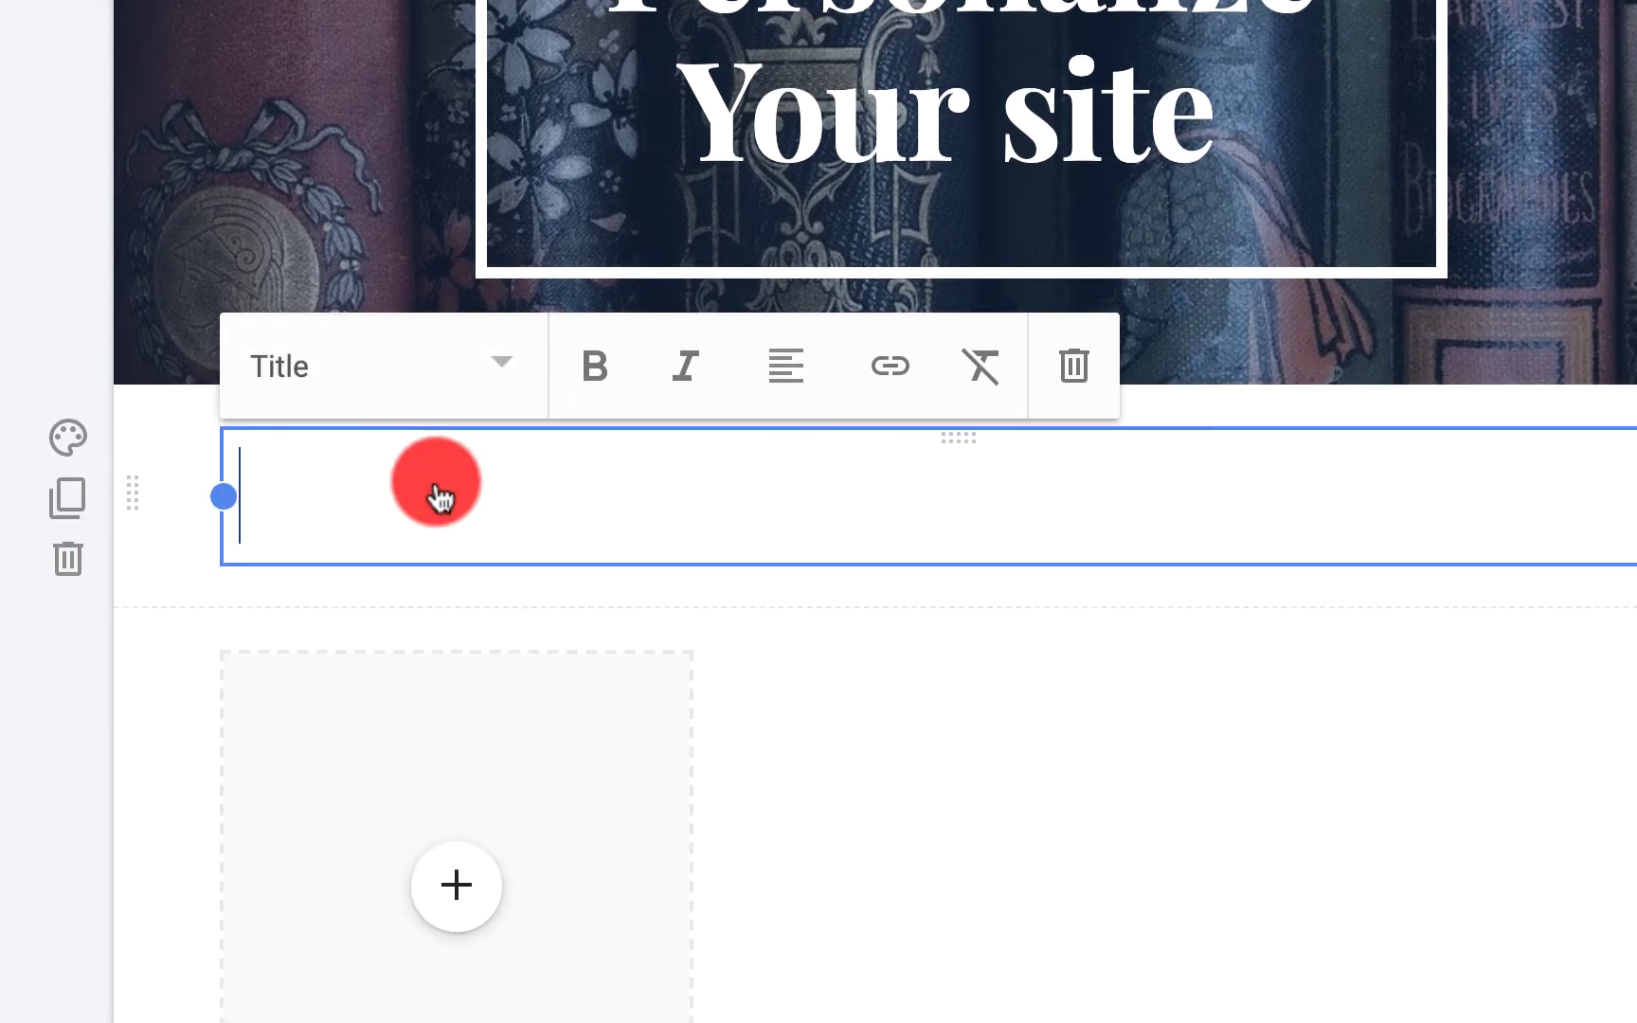
text(This is a titl)
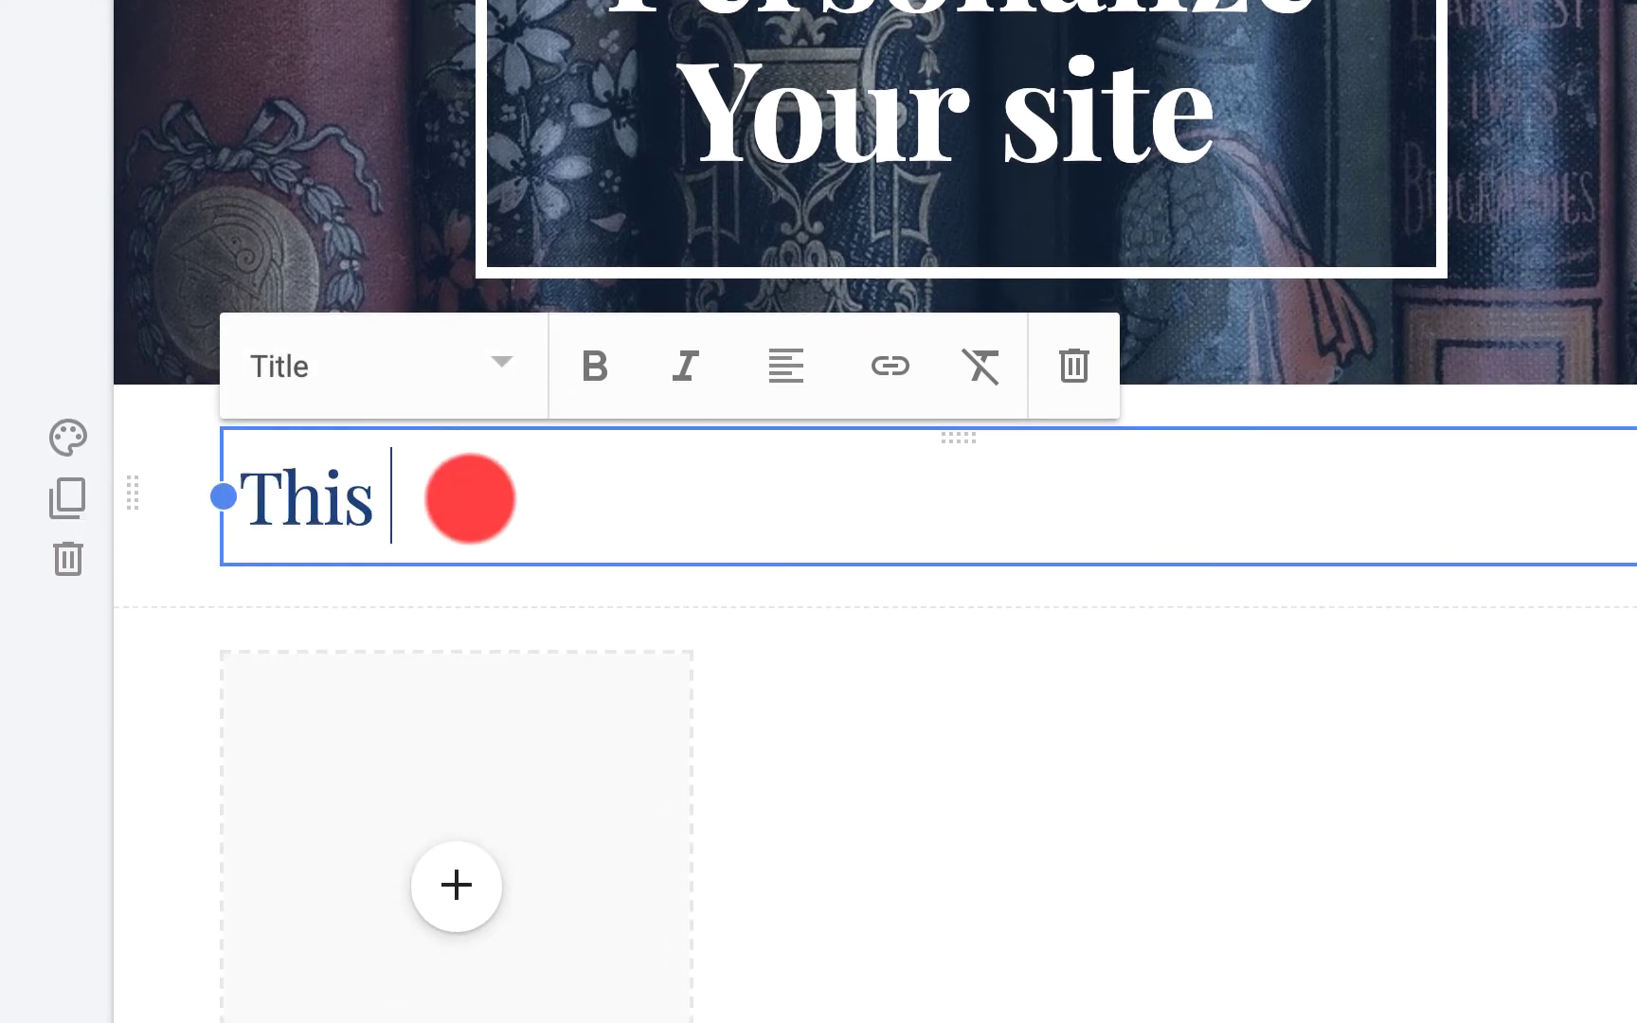
text(e)
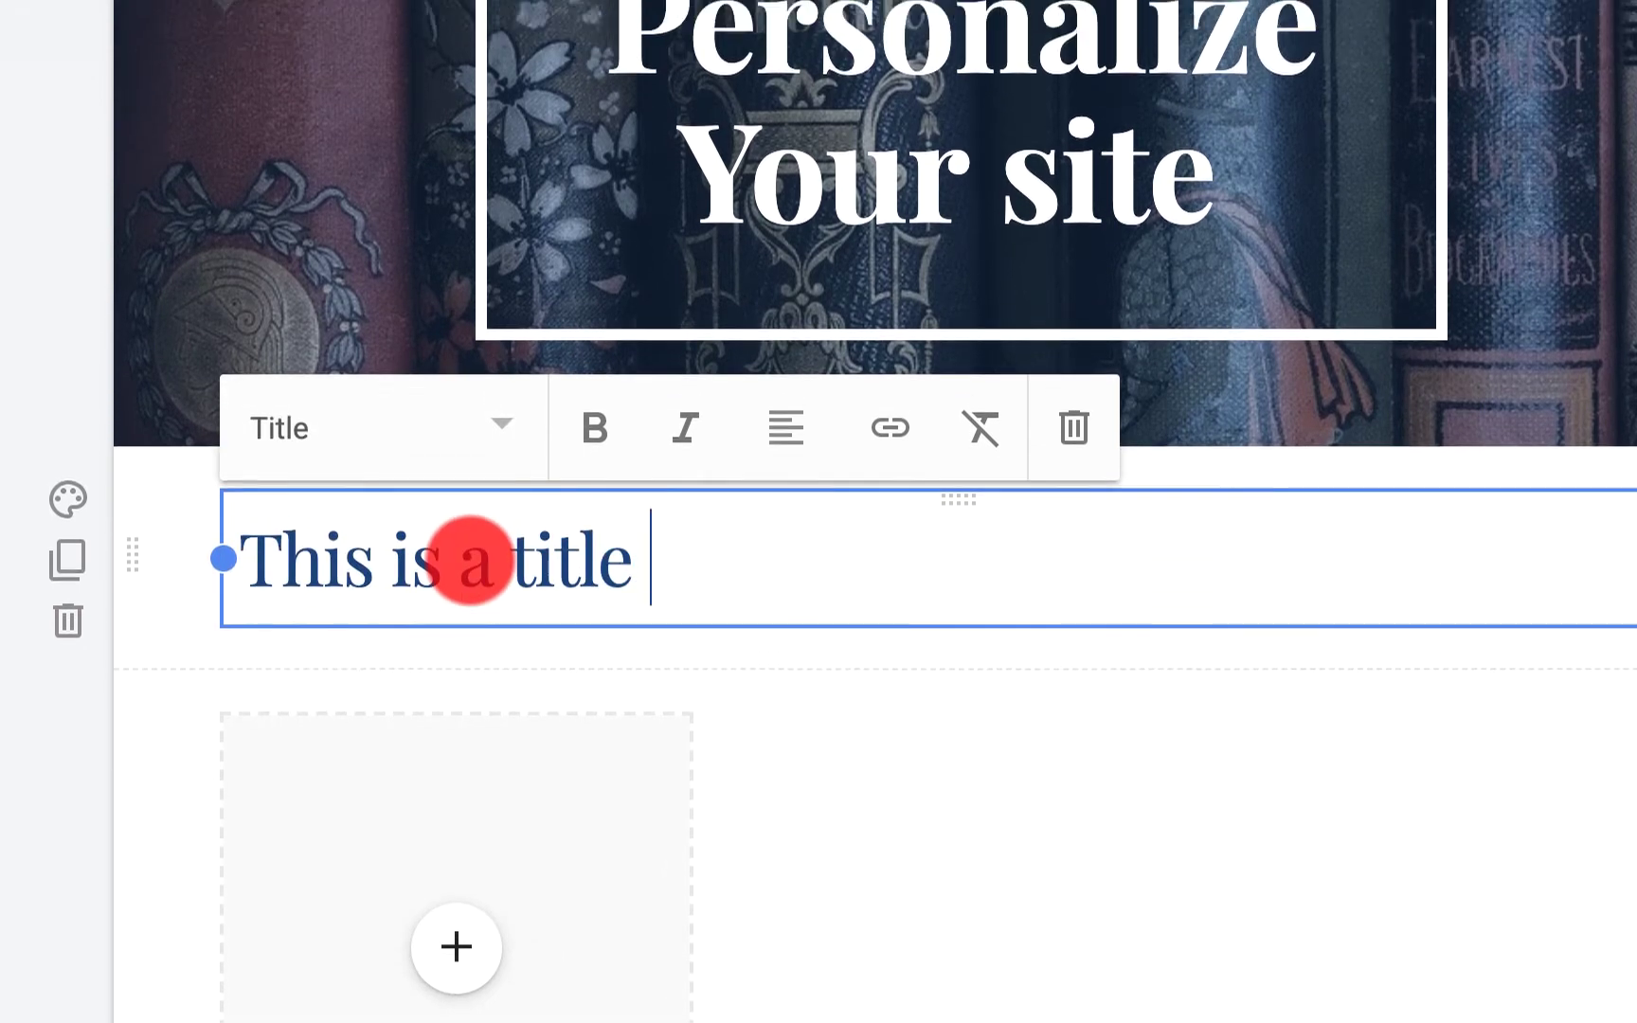
- Switch the text box's style to Heading and Subheading in turn, ending with Small
click(510, 367)
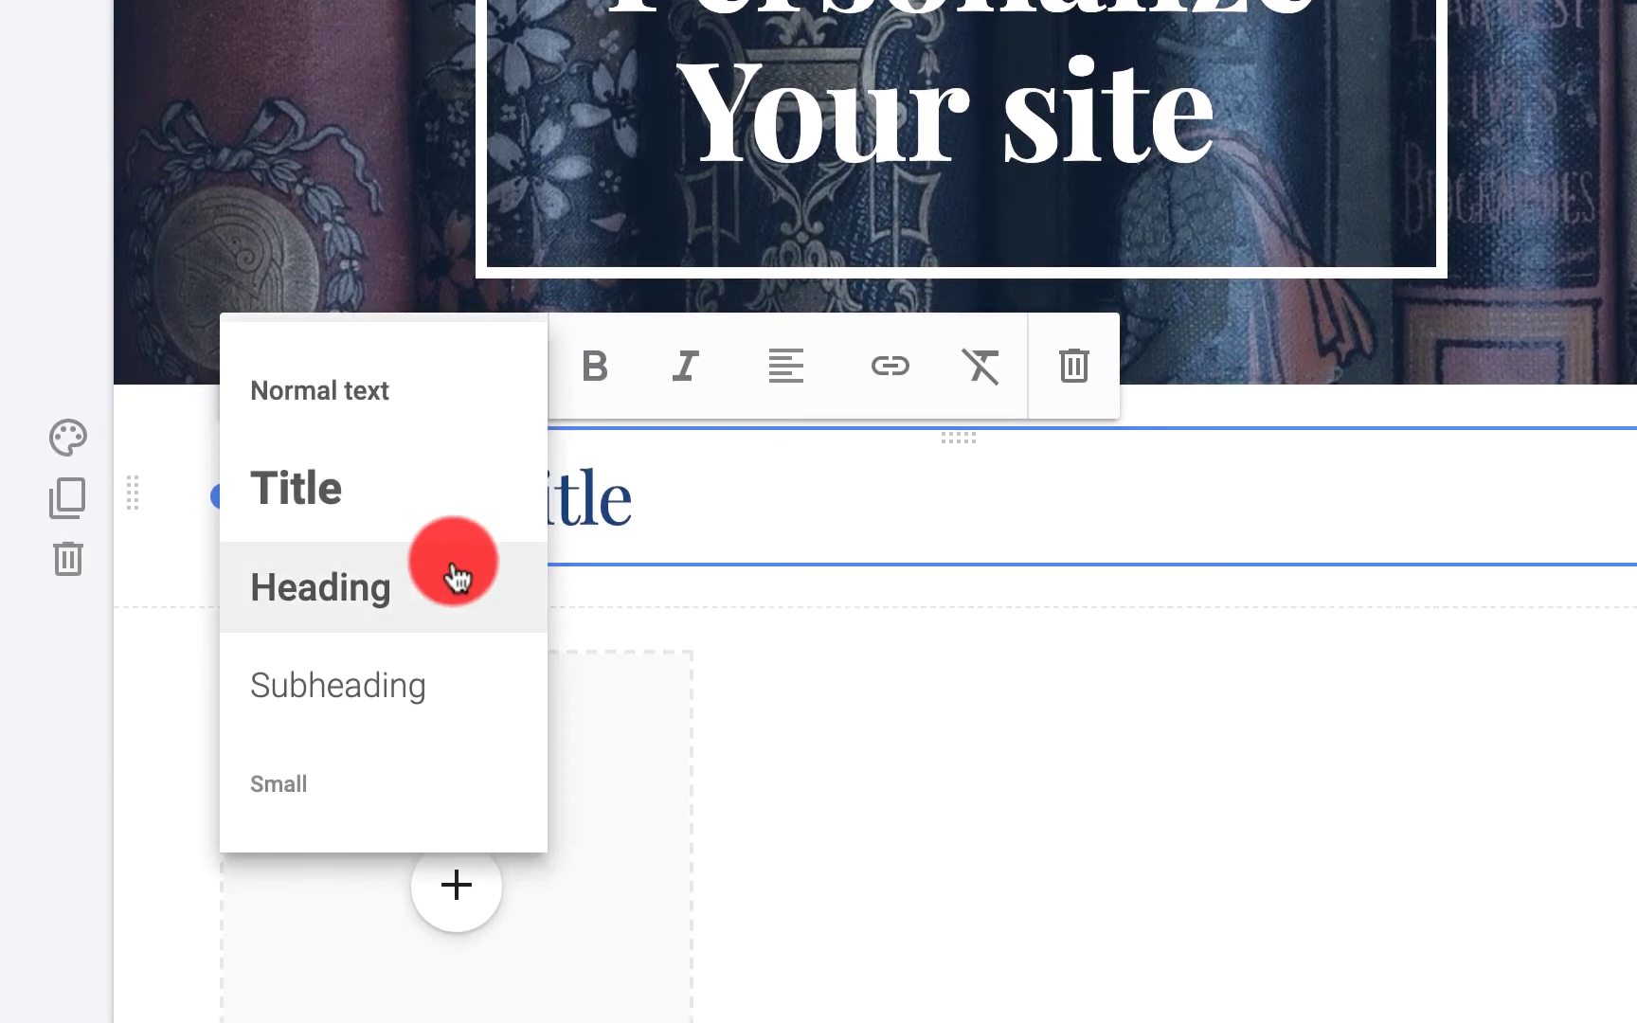
click(453, 572)
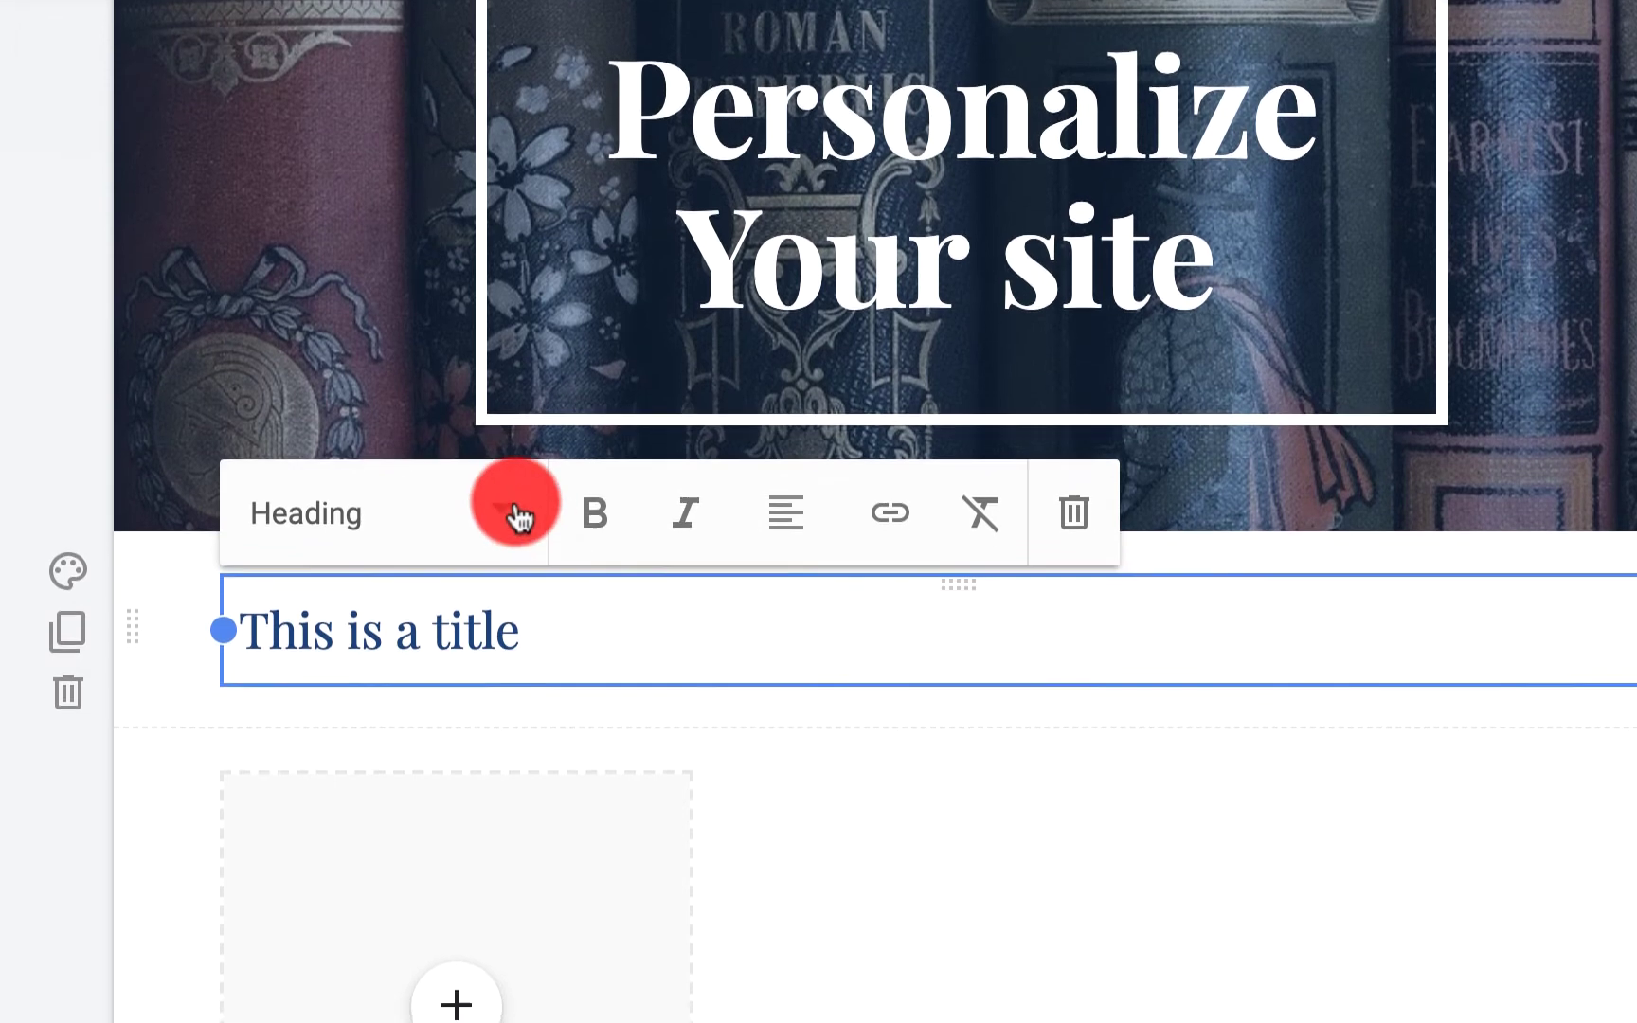
click(517, 369)
click(446, 684)
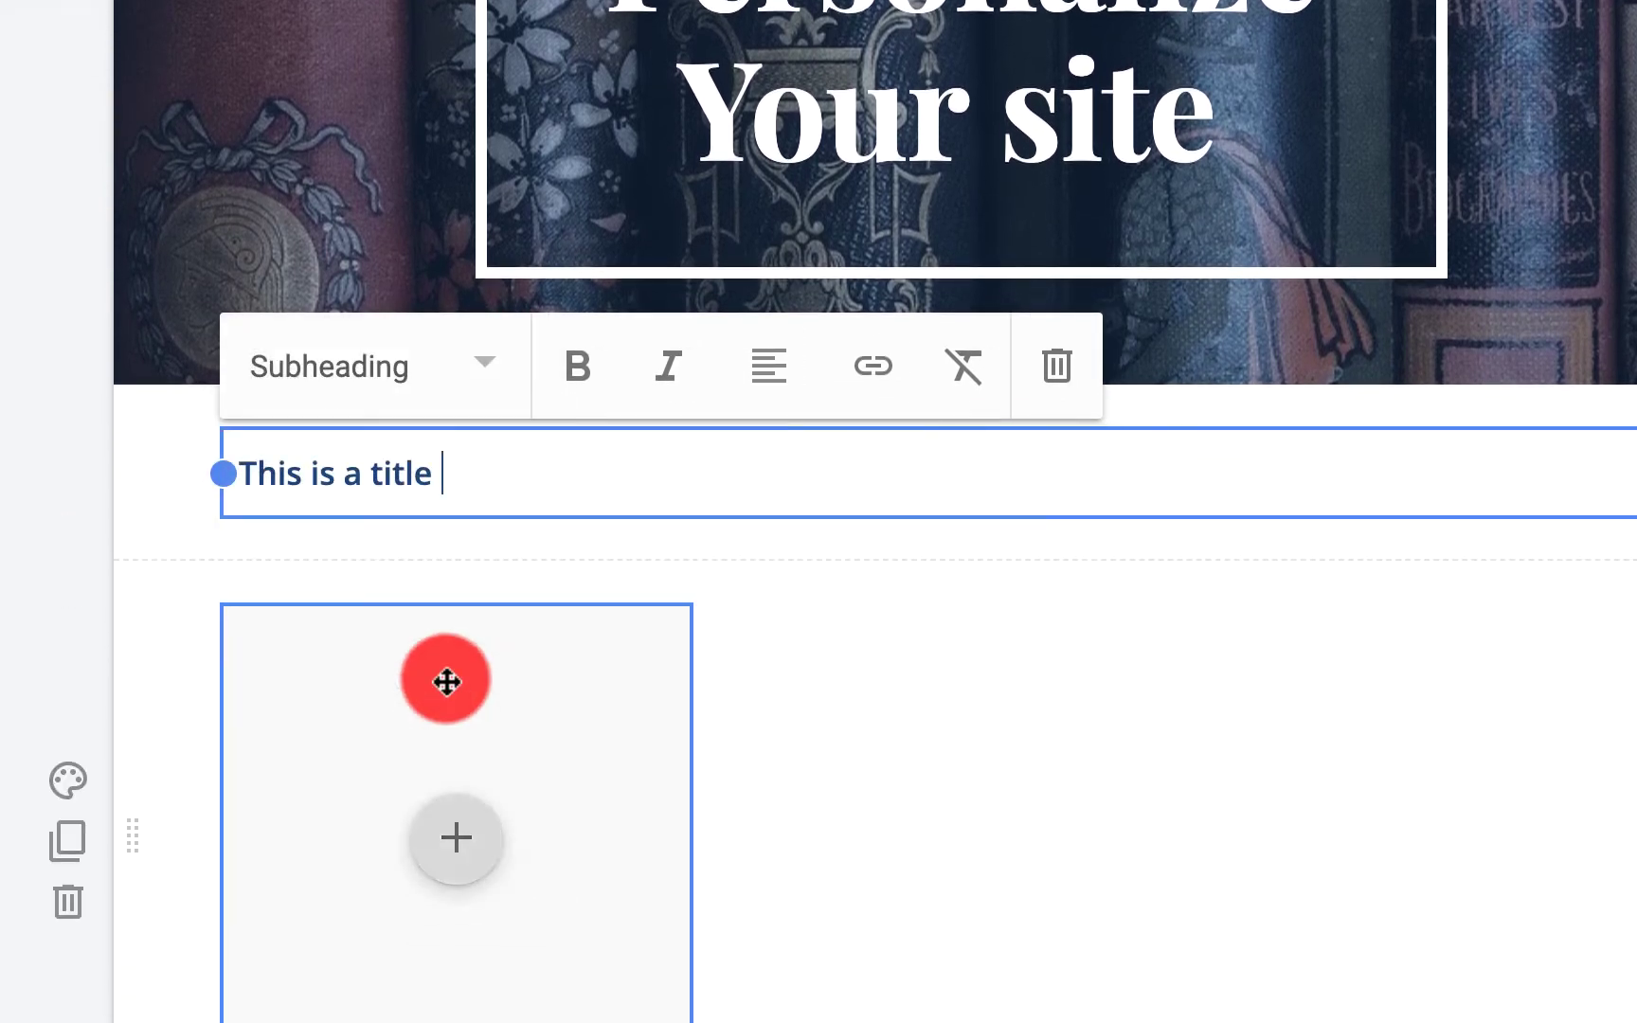
click(488, 388)
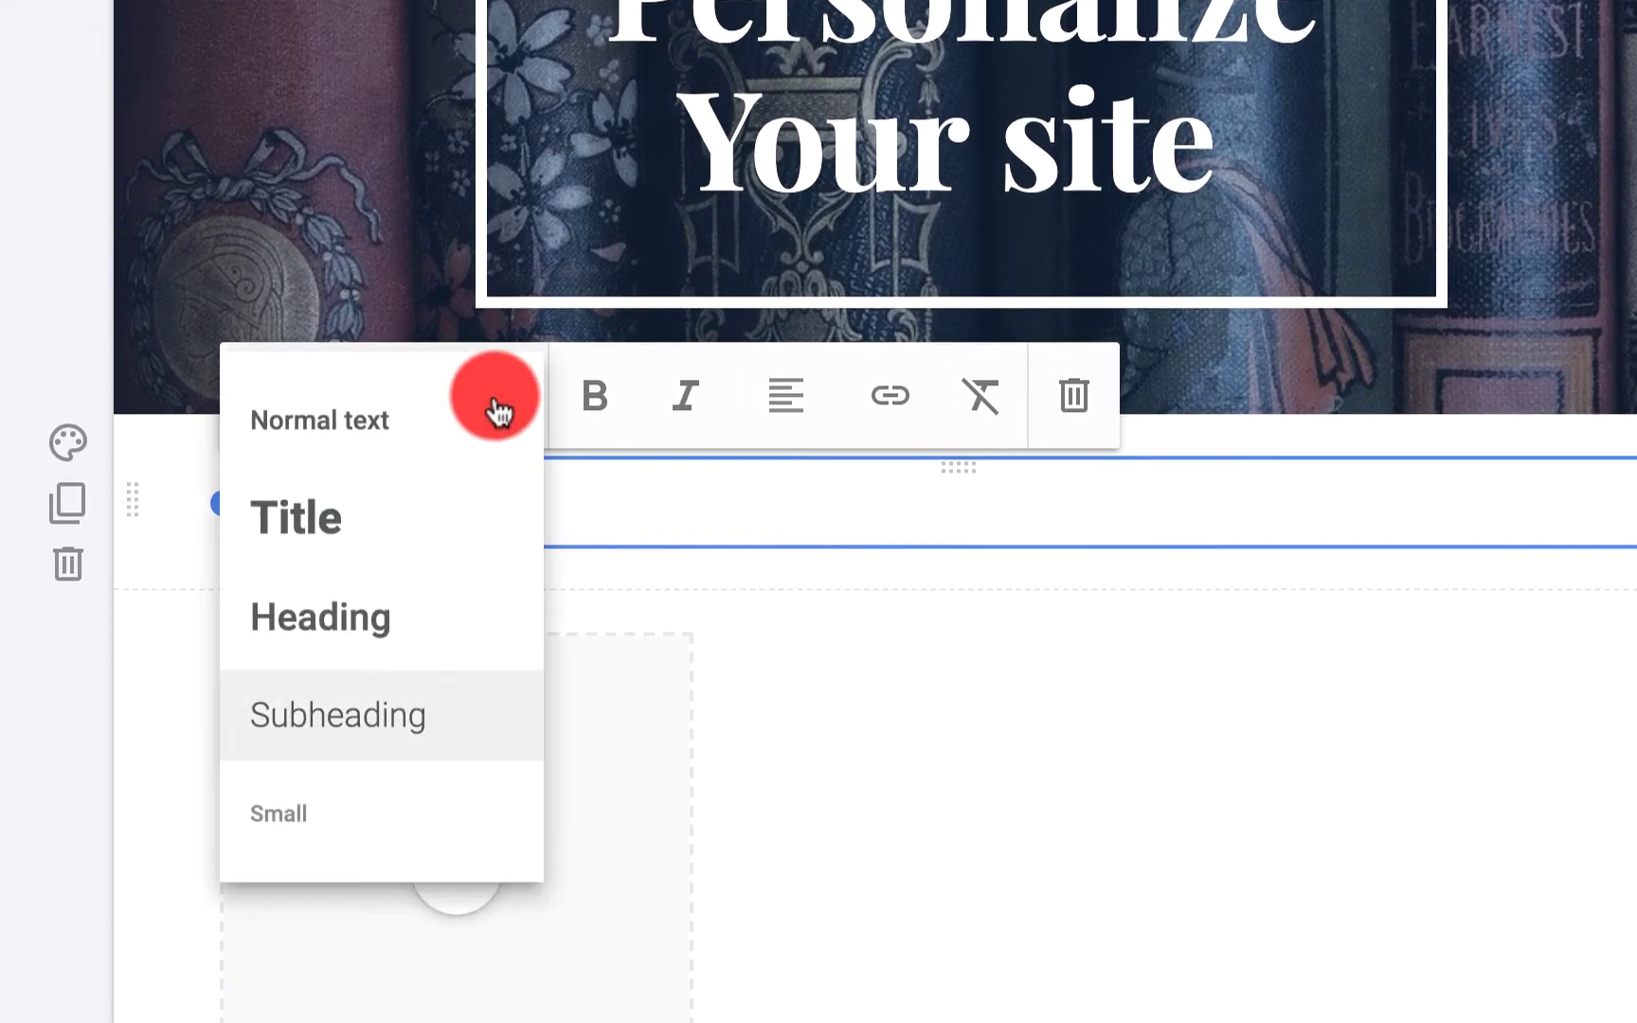
click(417, 763)
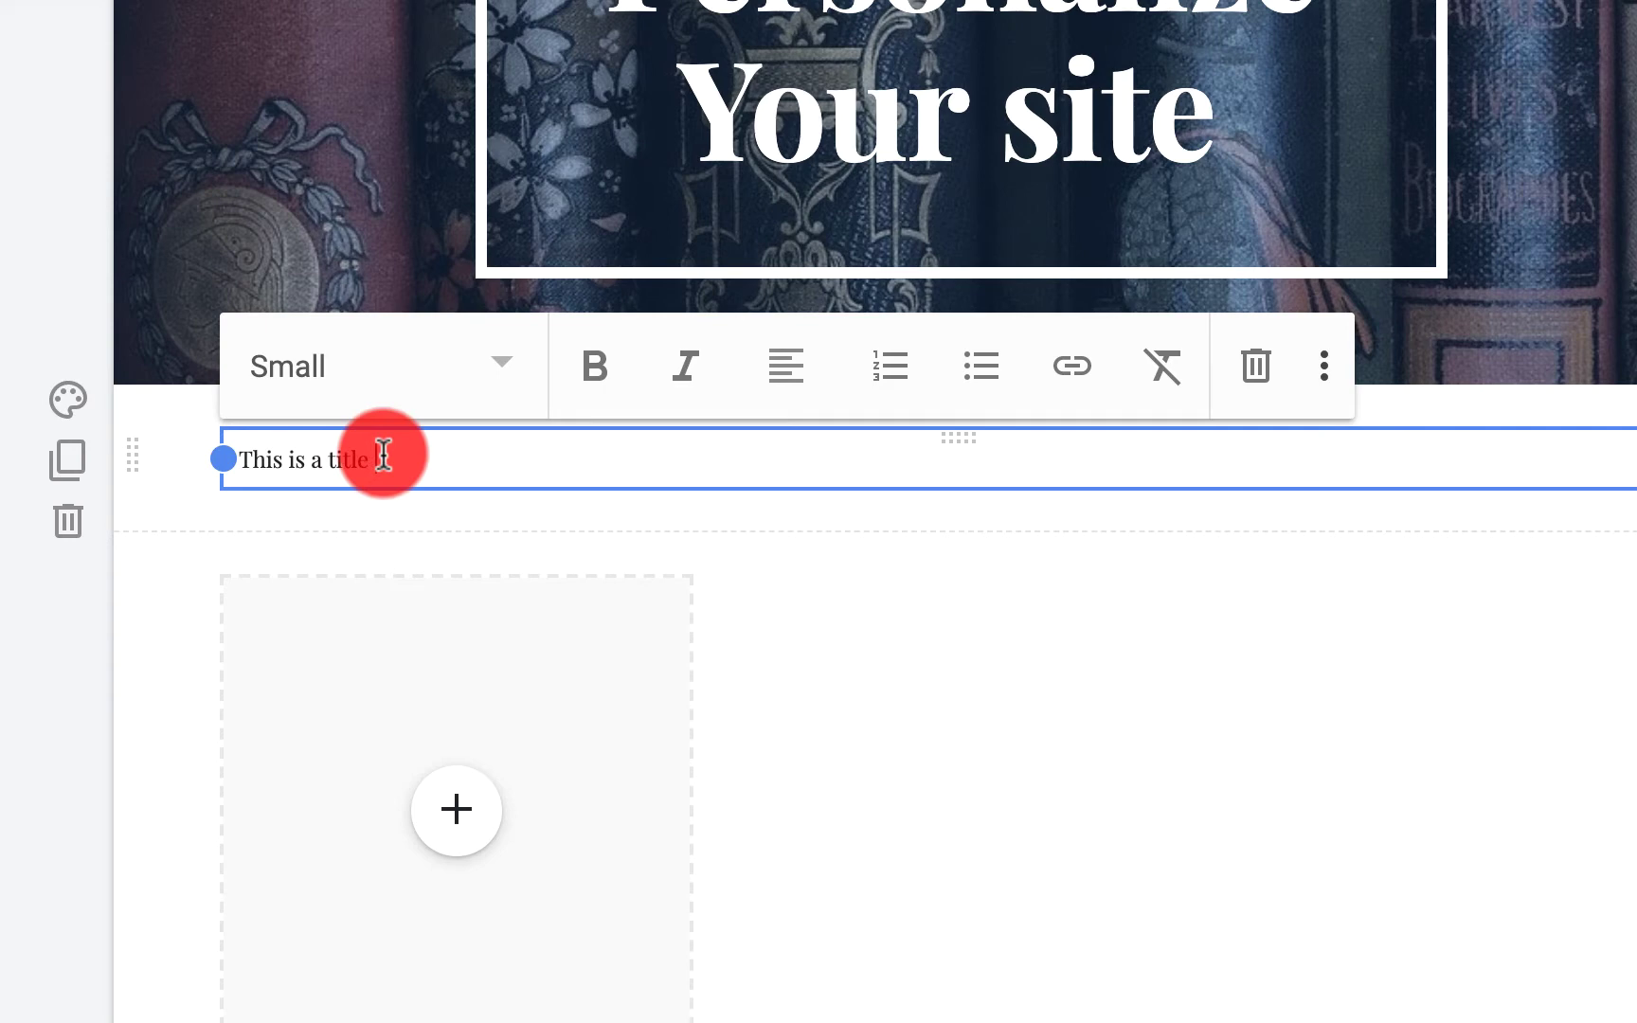
- Remove bold from the word "Your" in the banner heading and reapply it
scroll(441, 422, up, 2)
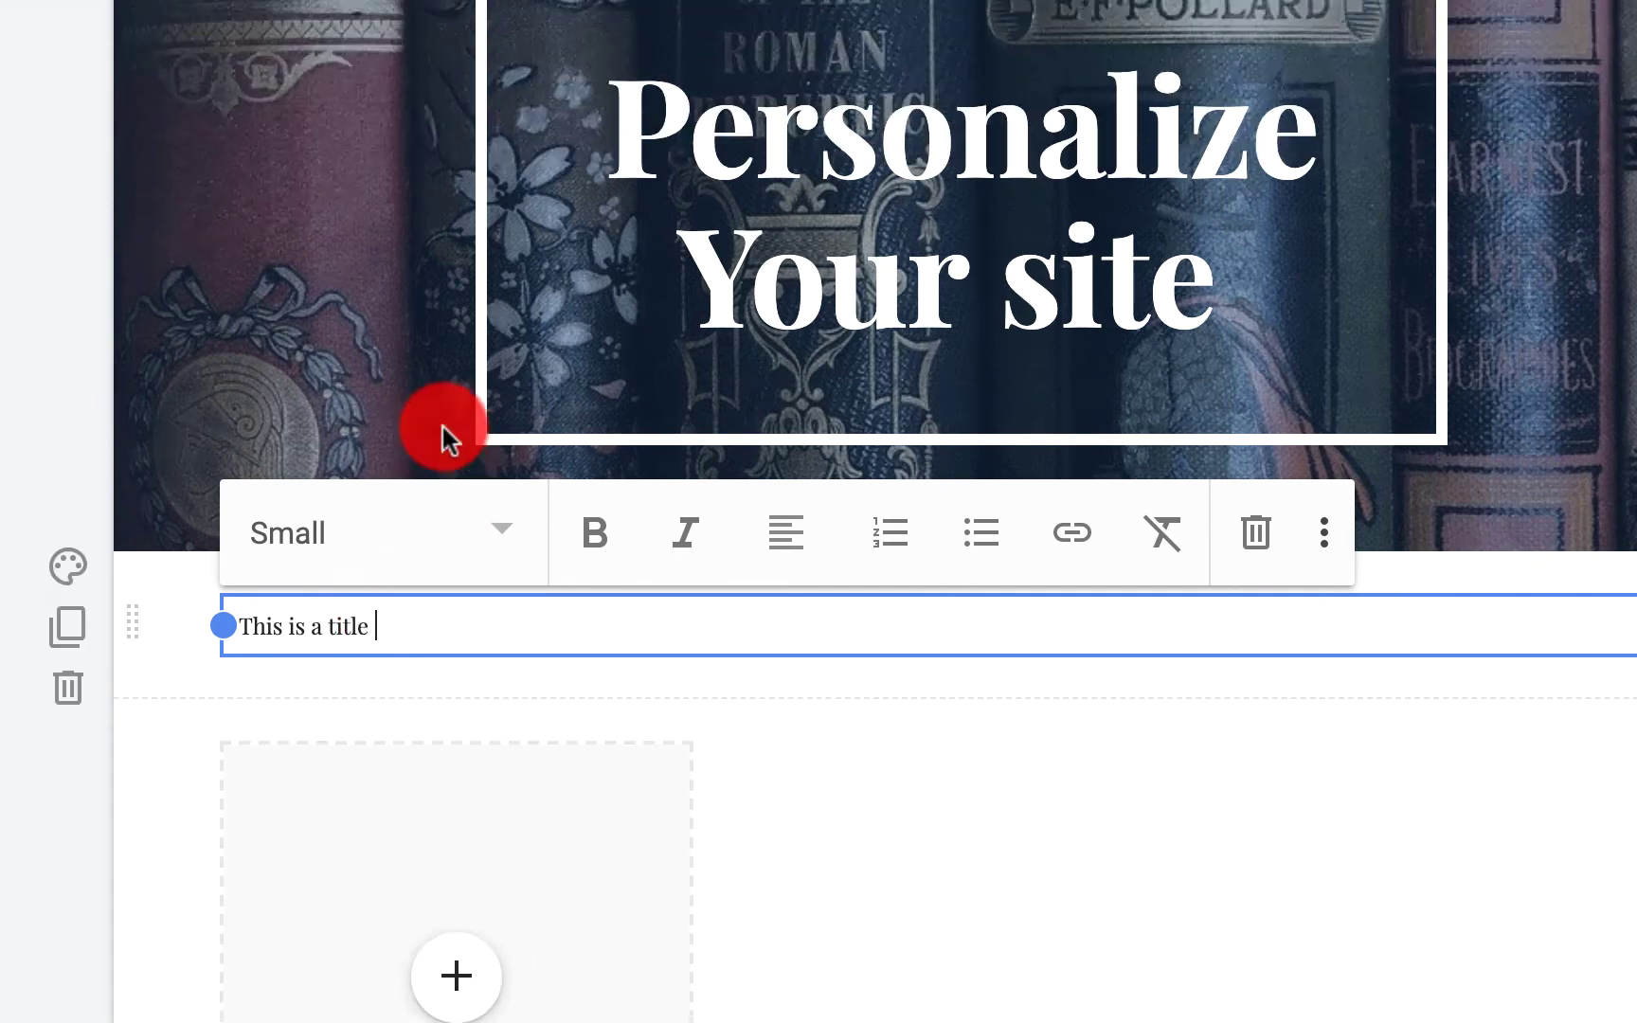
scroll(720, 748, up, 2)
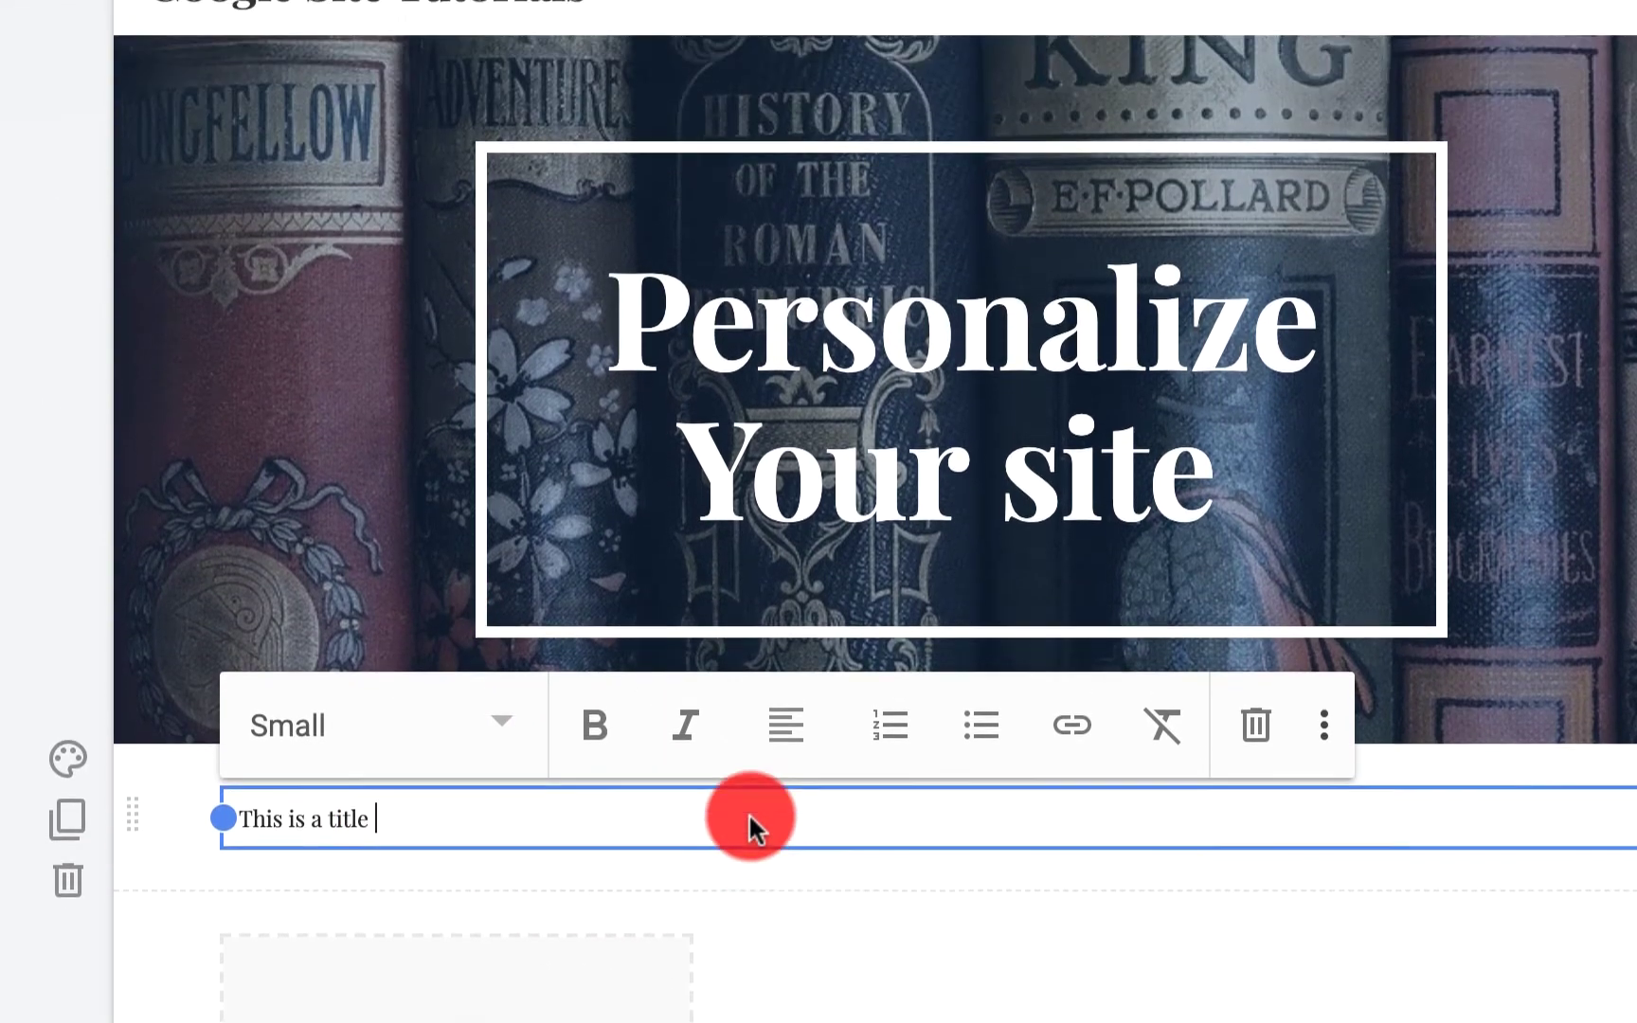
scroll(758, 758, up, 1)
double_click(807, 542)
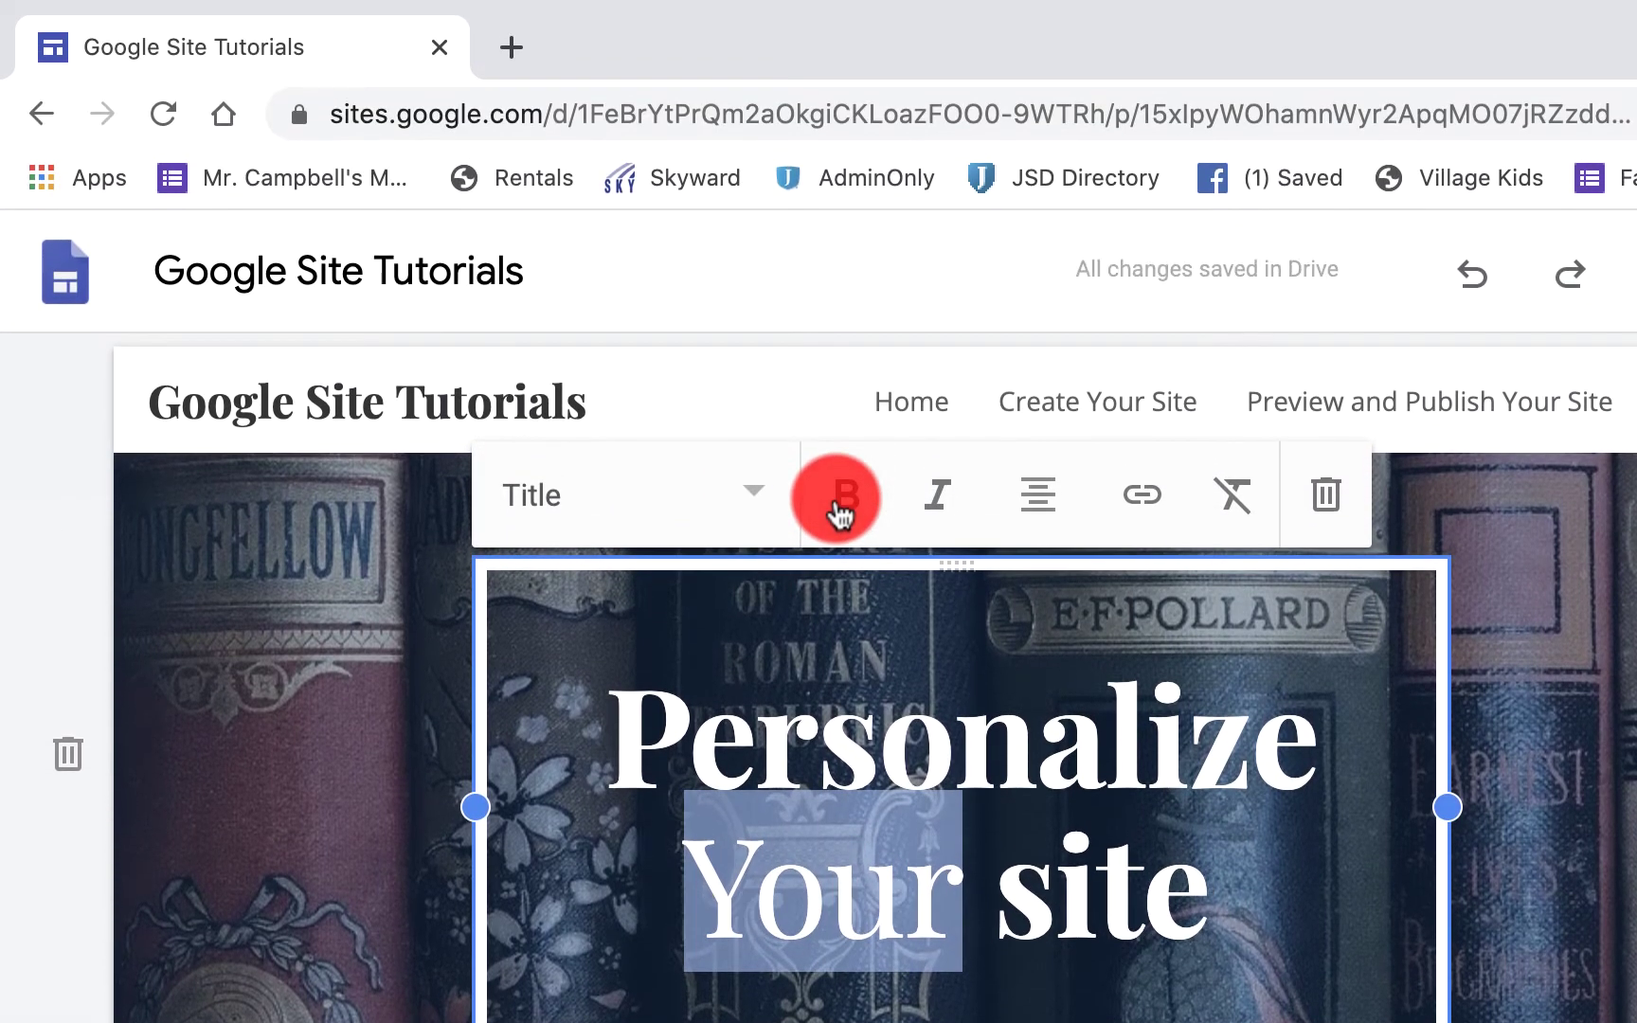
click(840, 514)
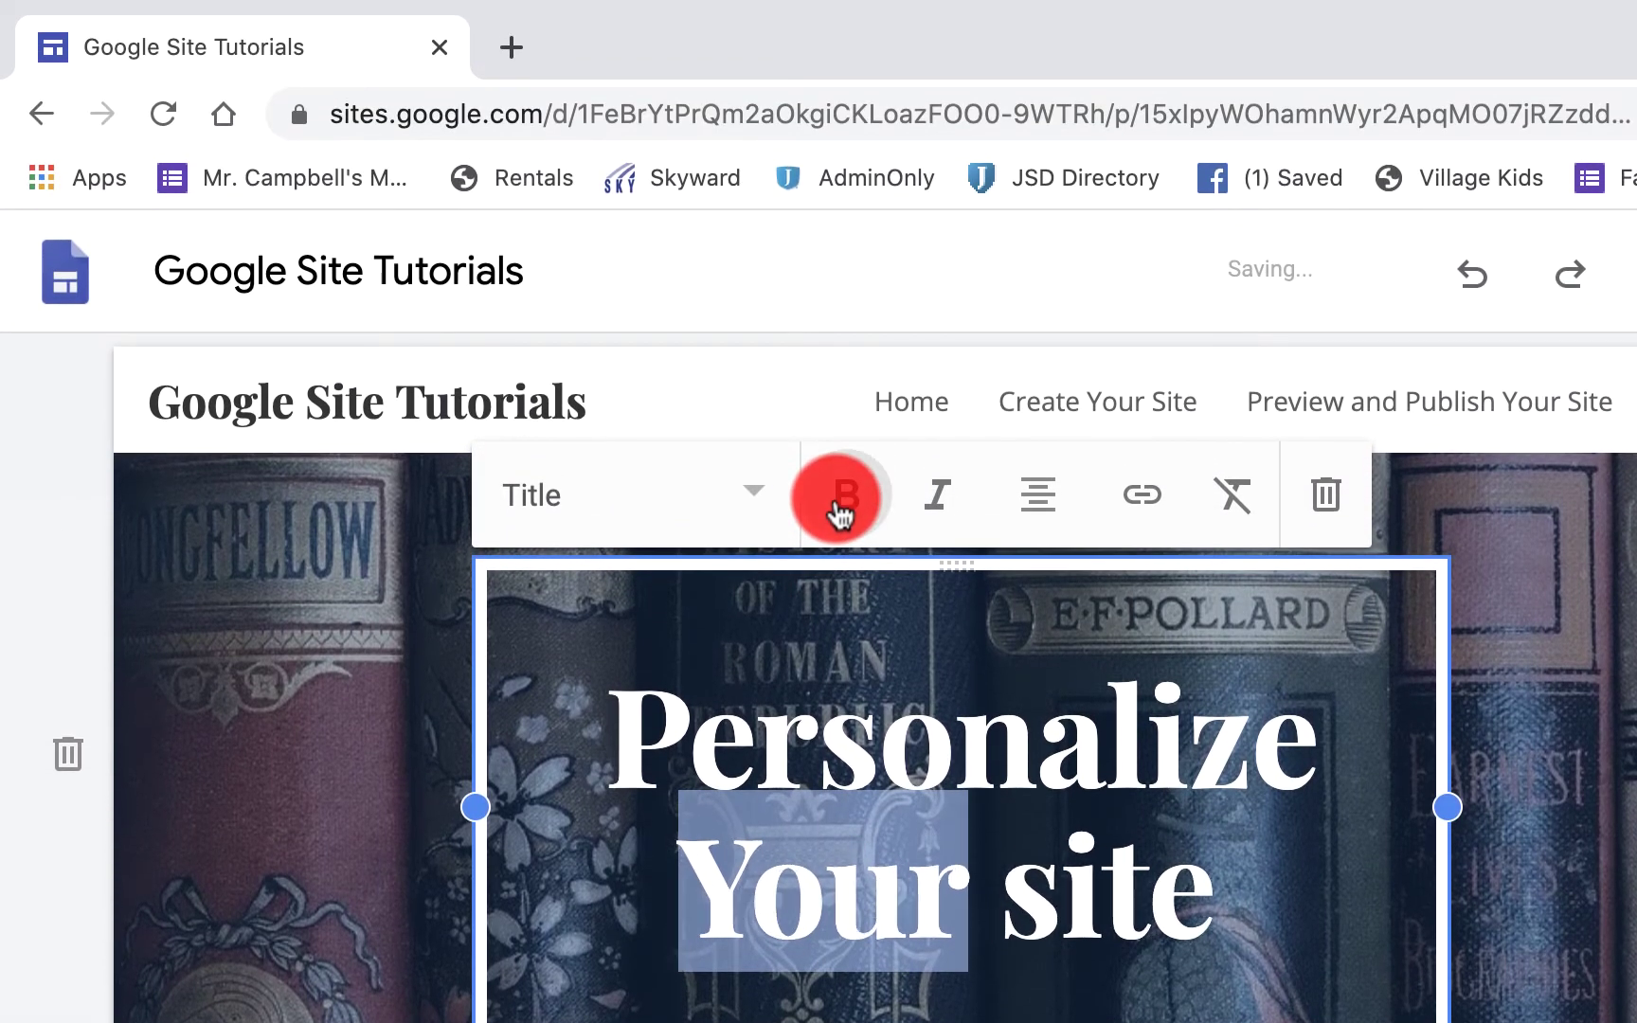
- Turn bold off and on again for the whole banner heading and make it italic
click(1237, 886)
drag(714, 554, 128, 410)
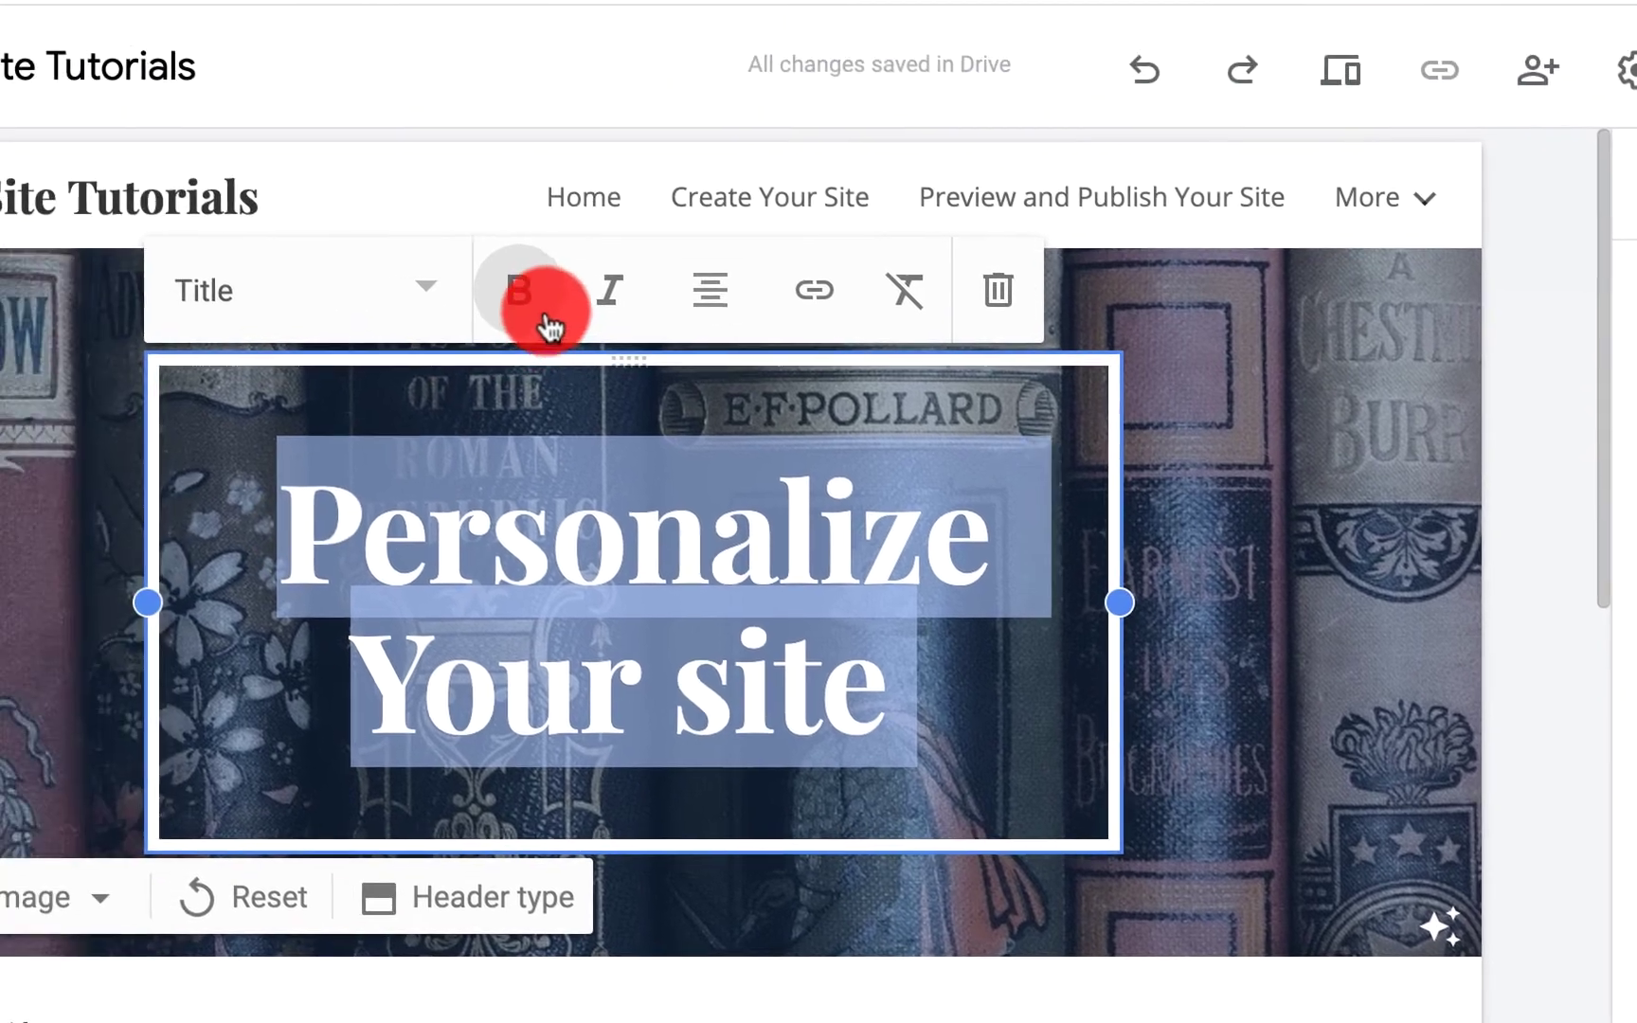
click(322, 167)
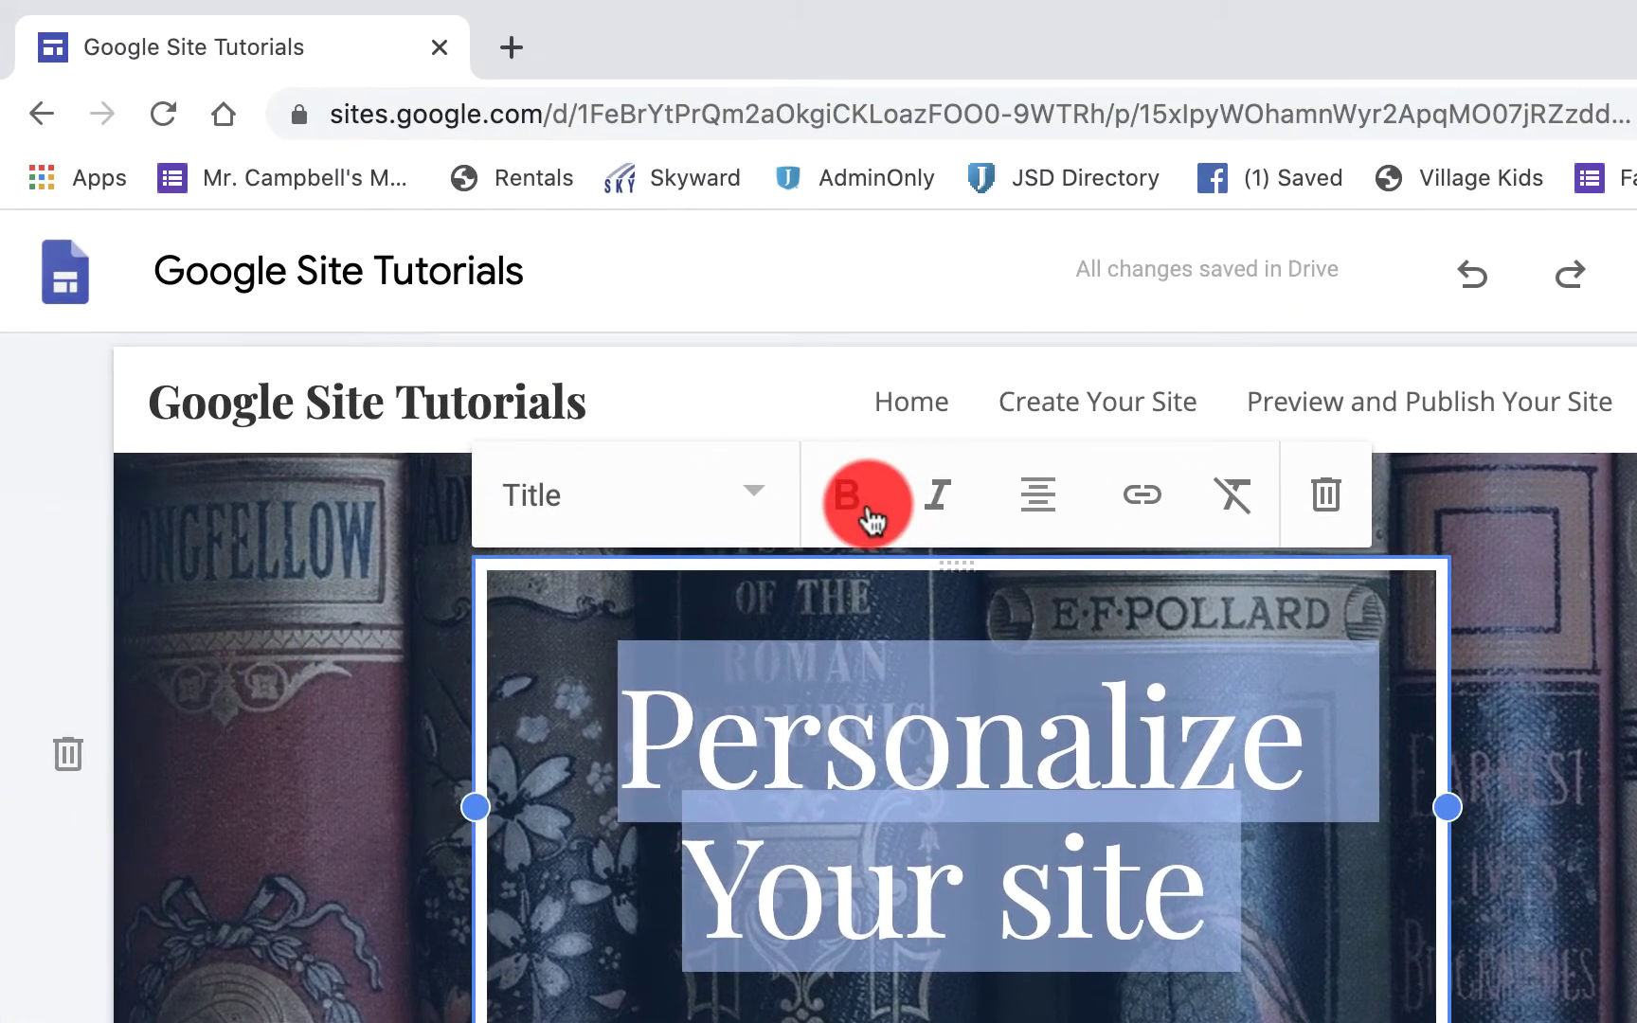
click(863, 514)
click(910, 516)
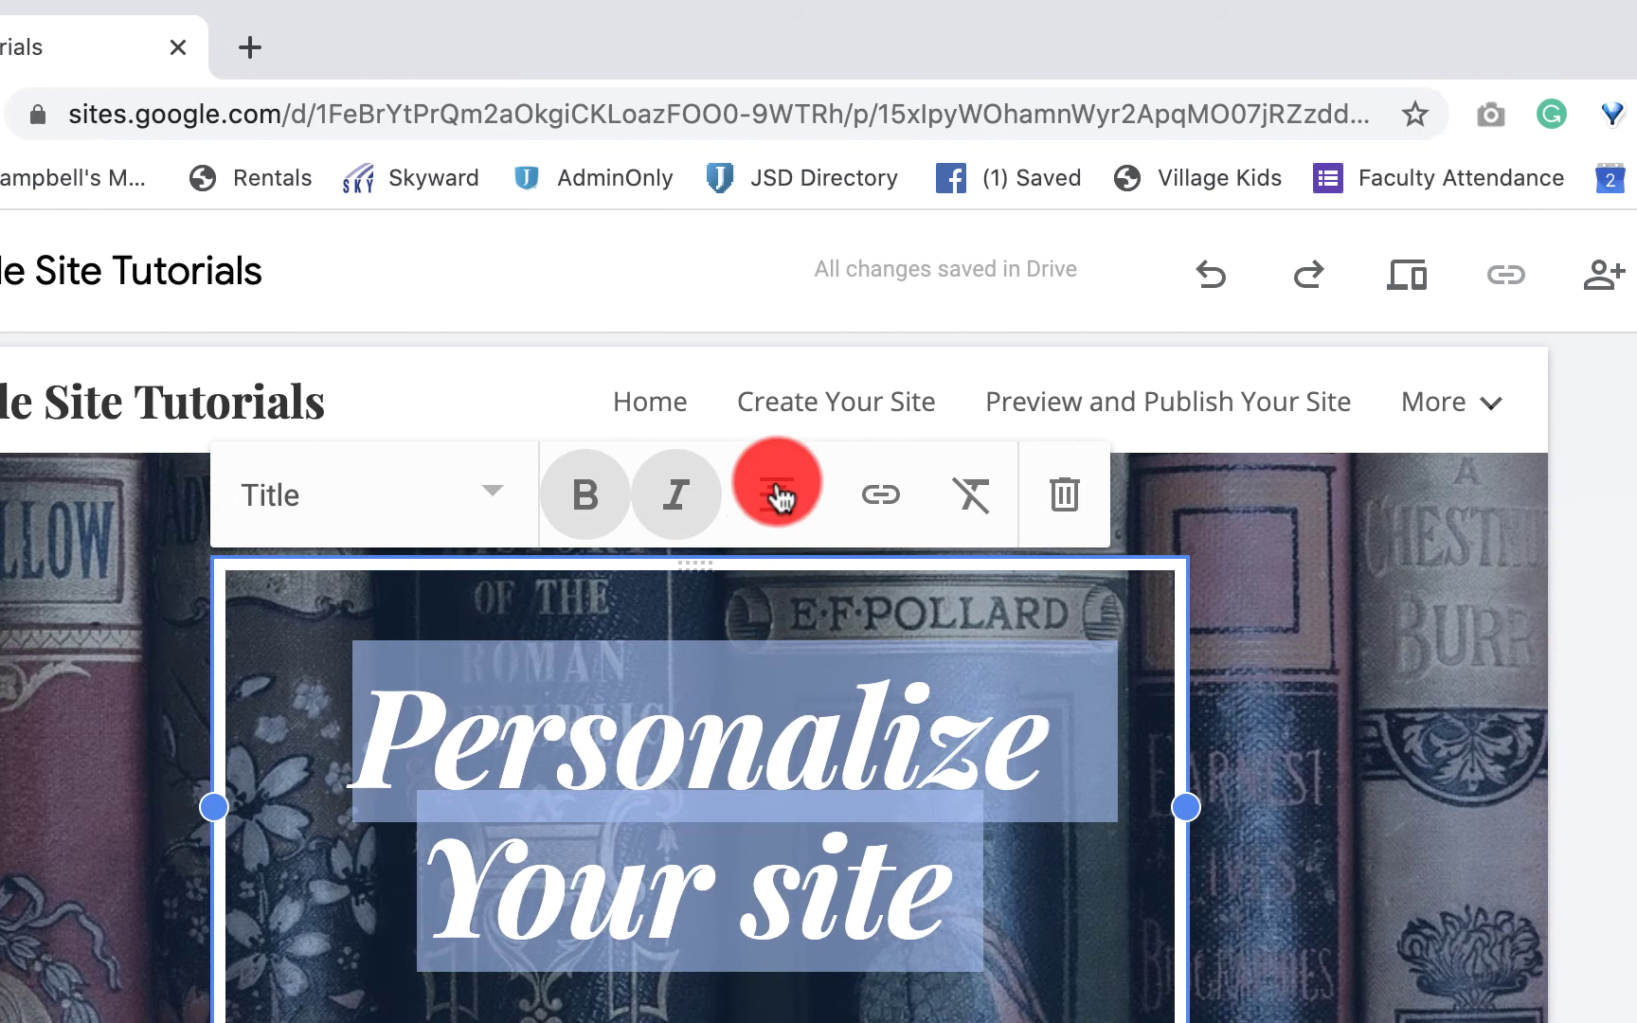
- Align the banner heading to the left and return it to centre alignment
click(778, 493)
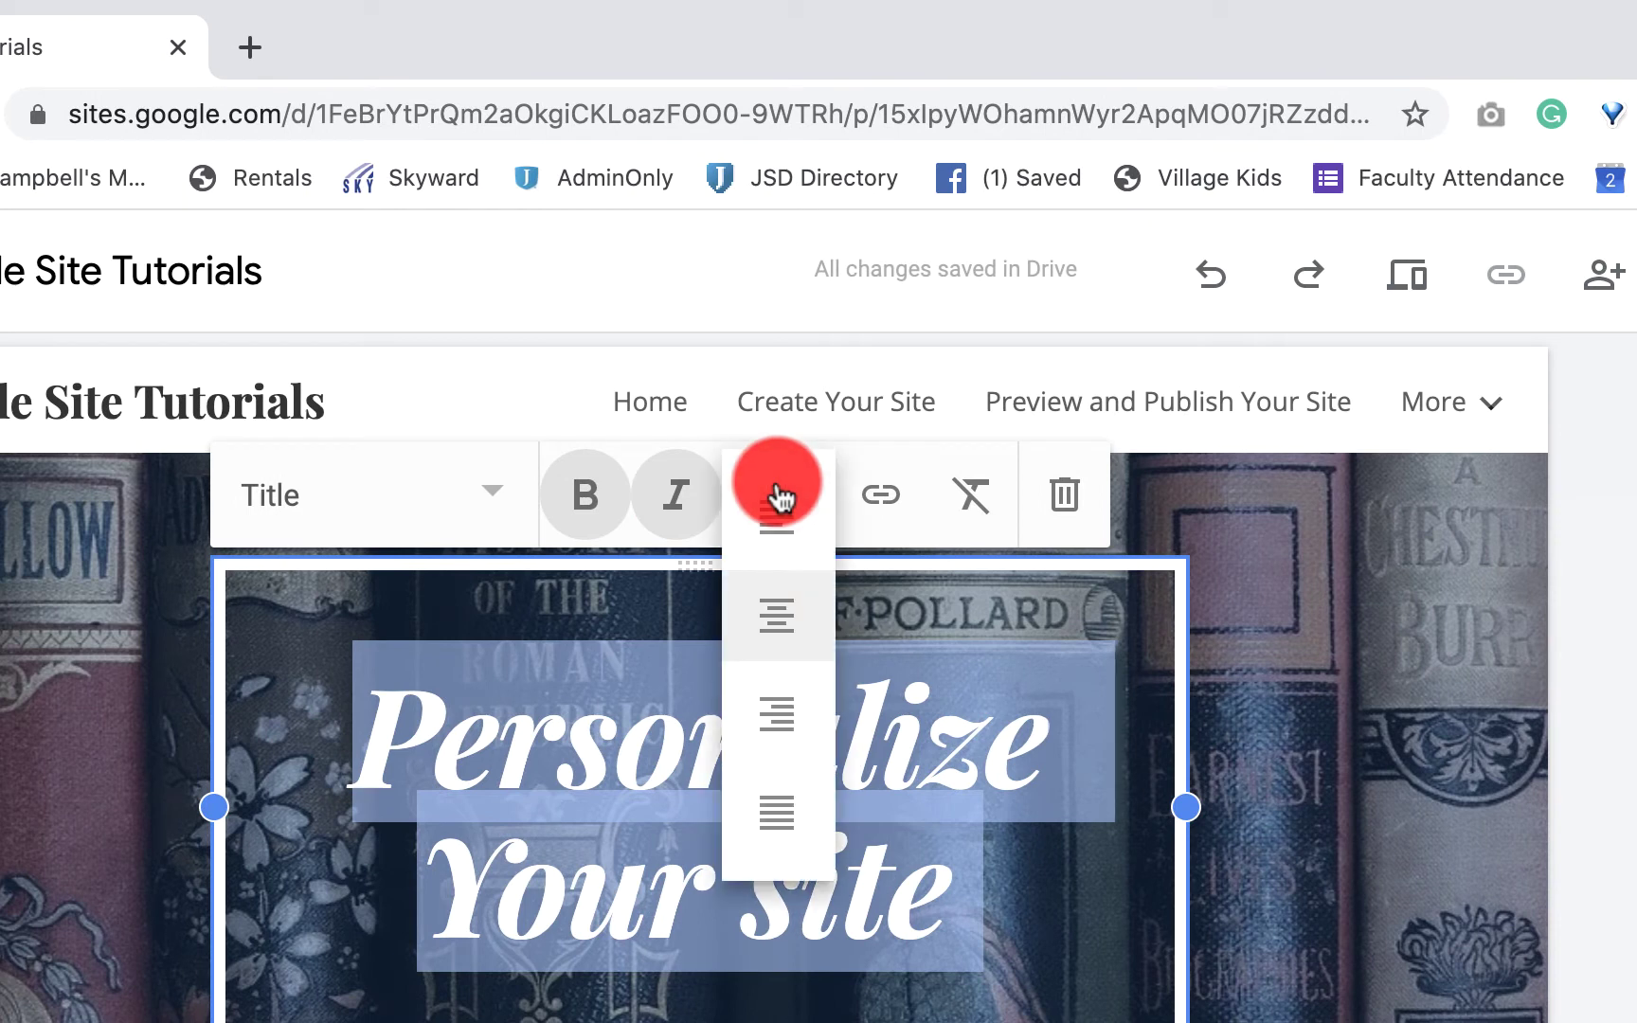
click(779, 529)
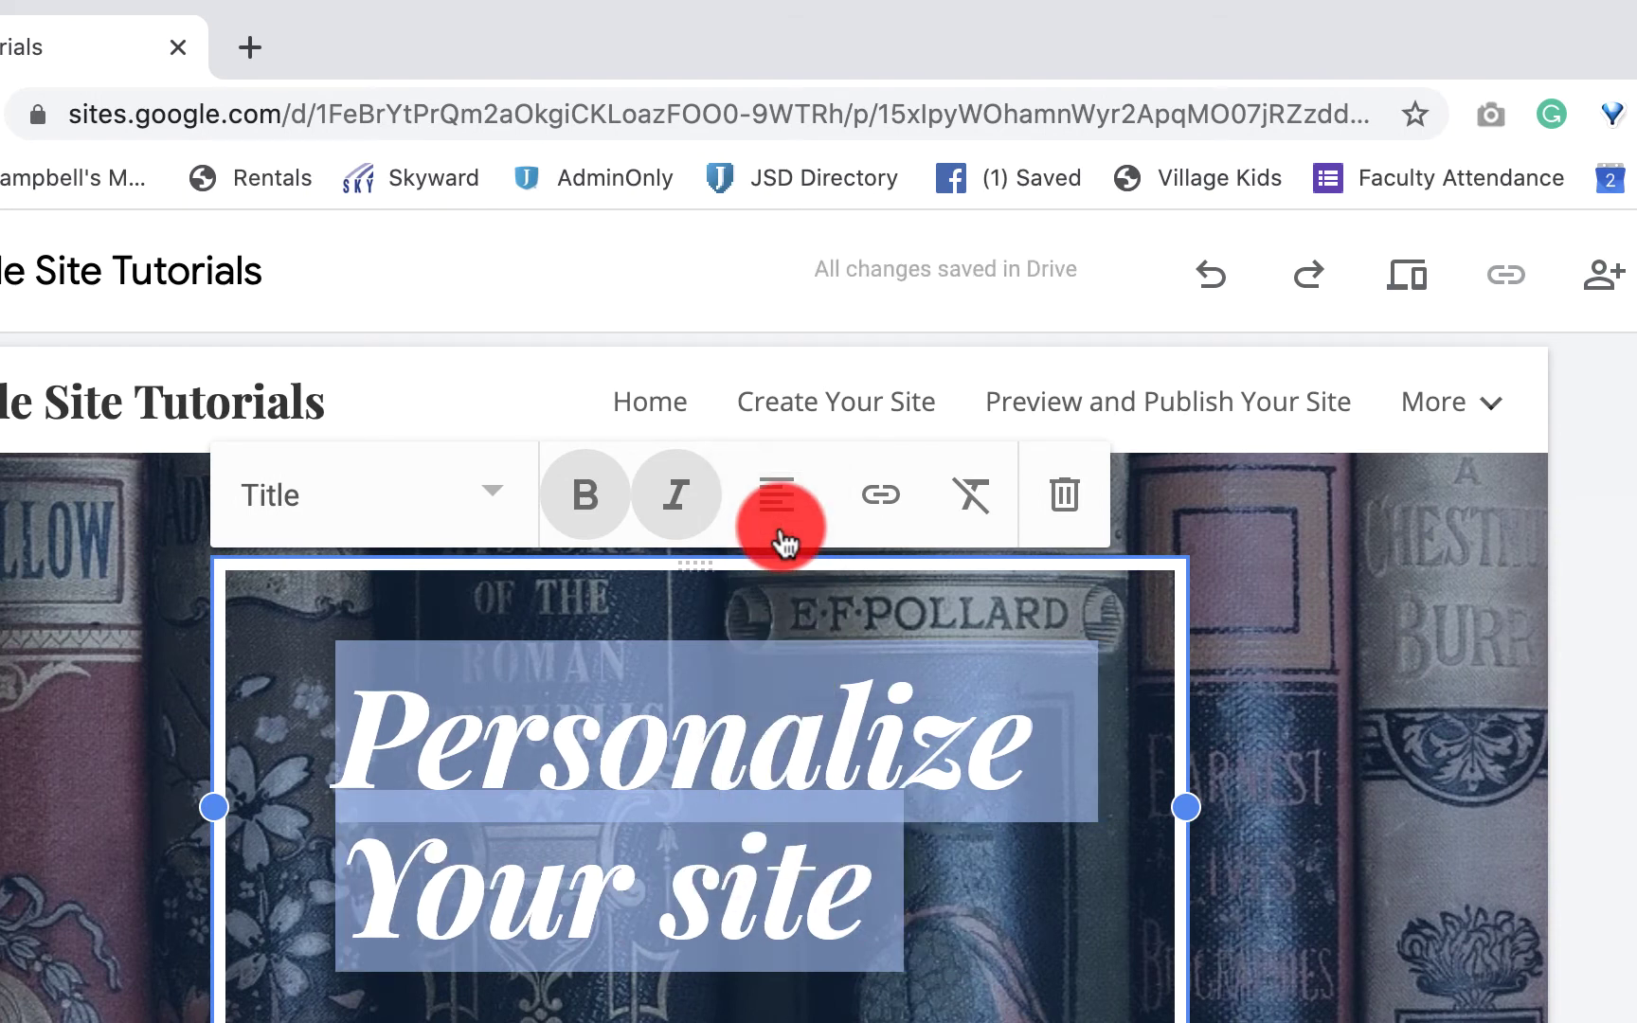
click(779, 493)
click(789, 614)
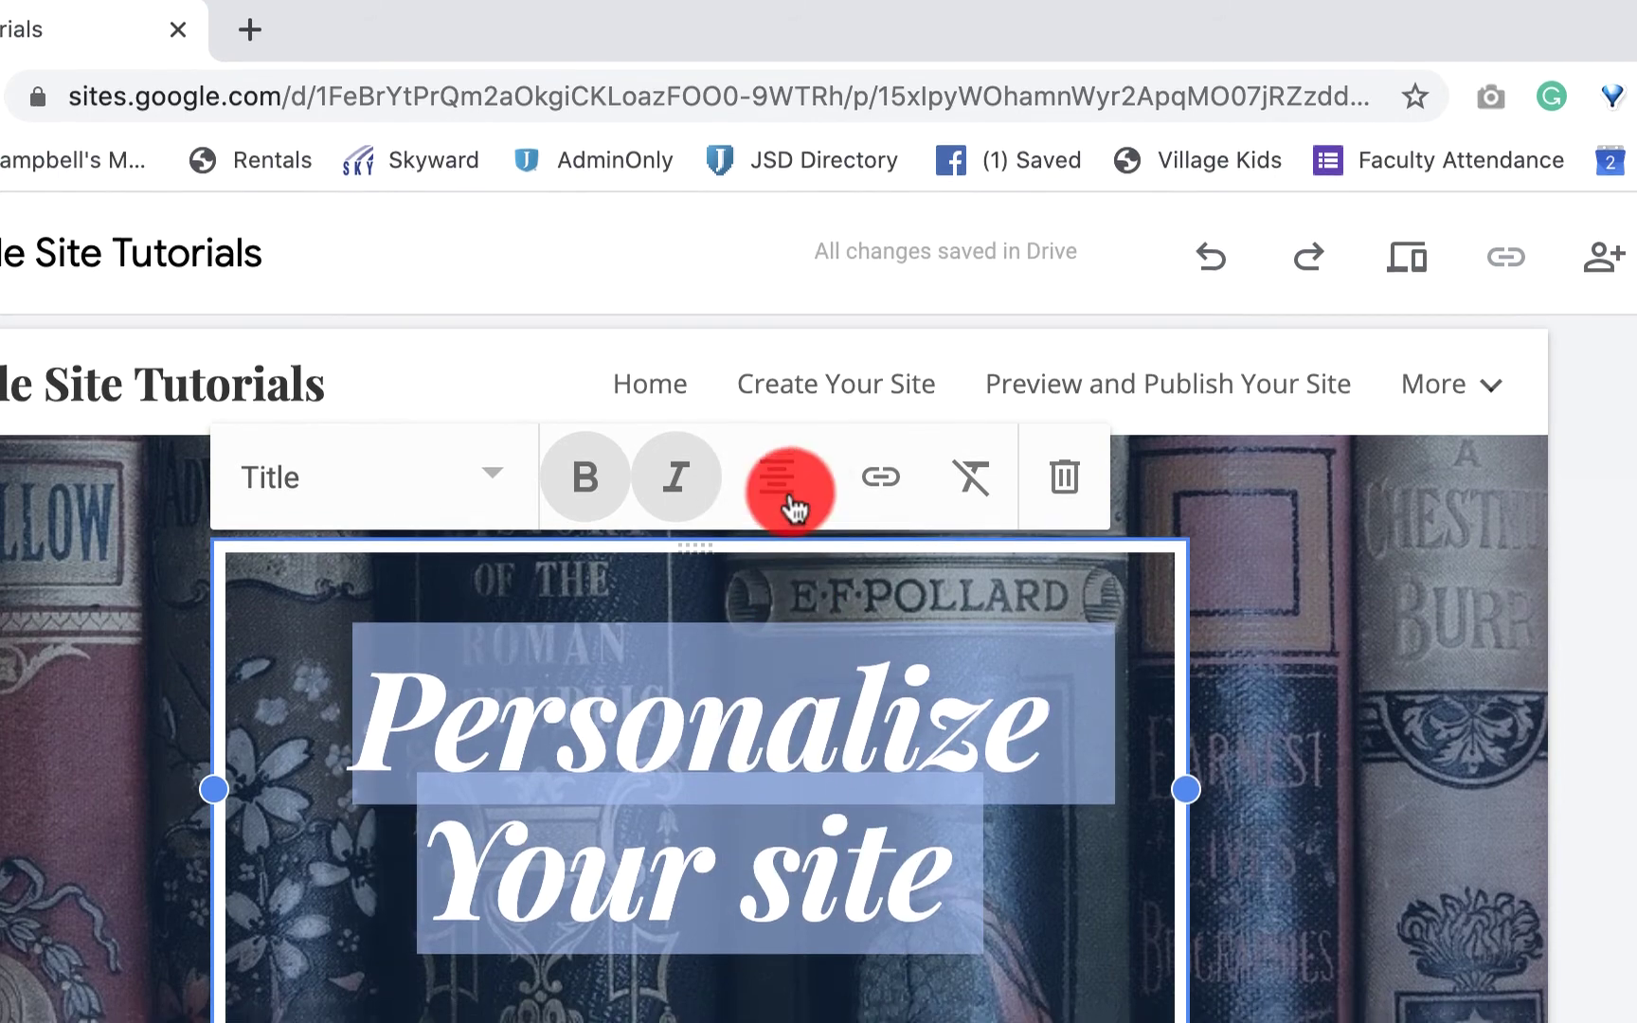
- Try right and justified alignment on the banner heading and set it back to centred
click(787, 495)
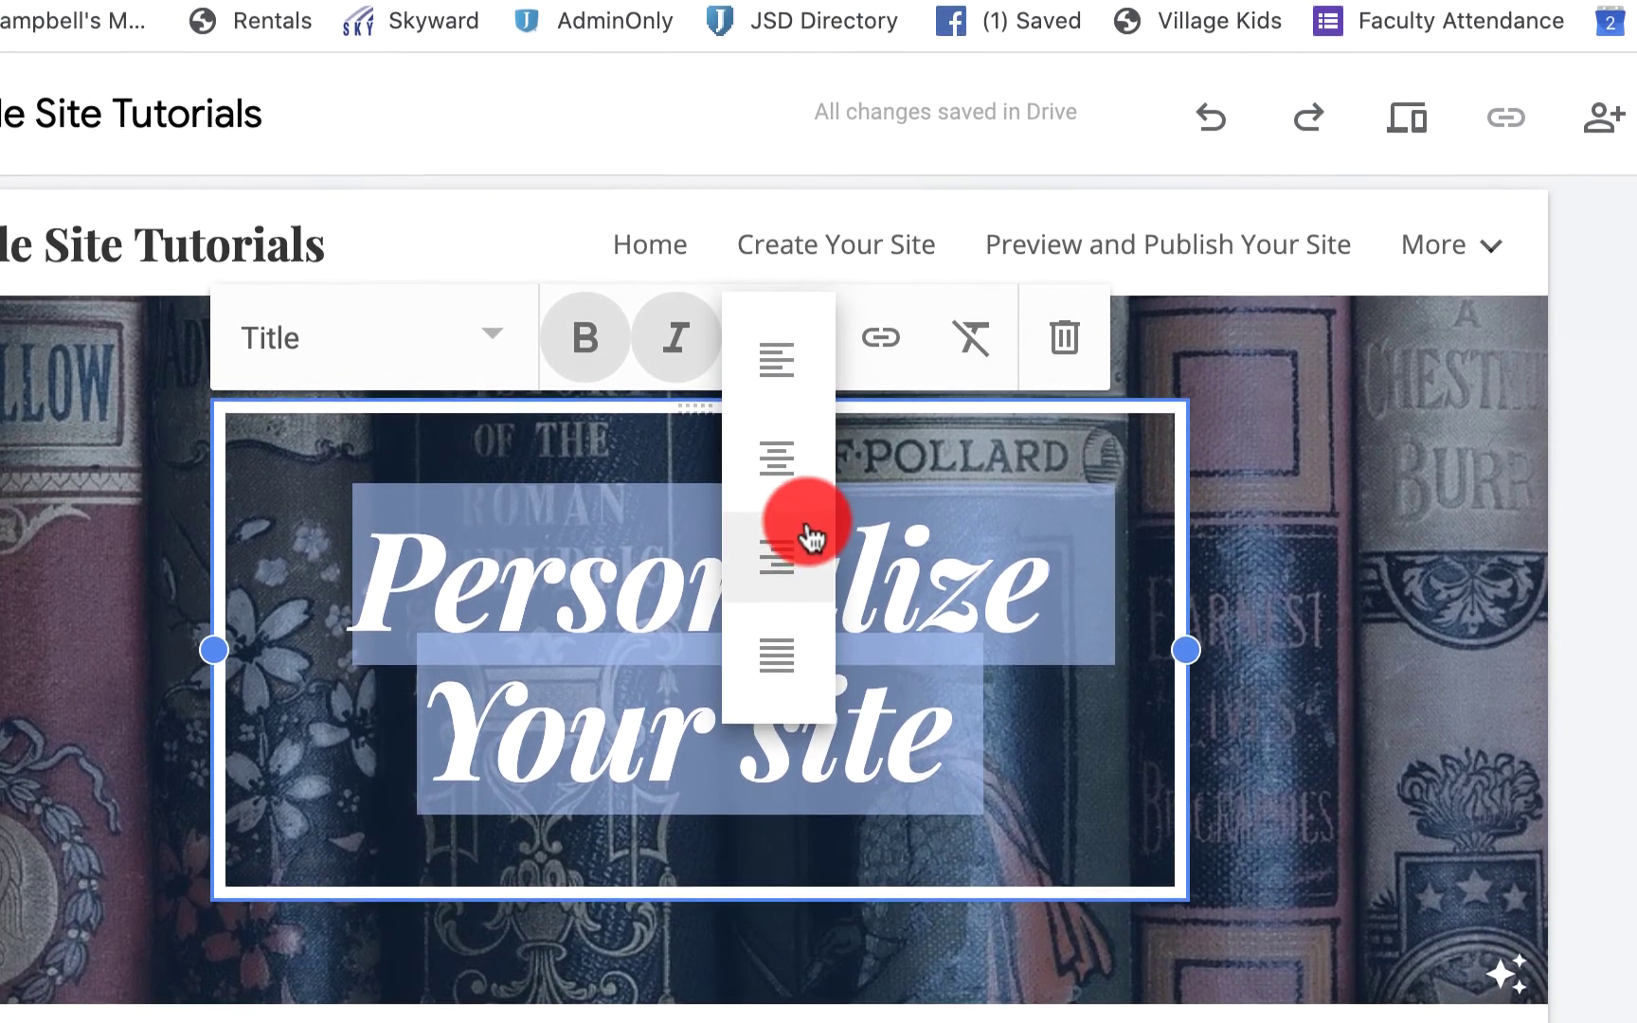
click(804, 725)
click(782, 448)
click(774, 786)
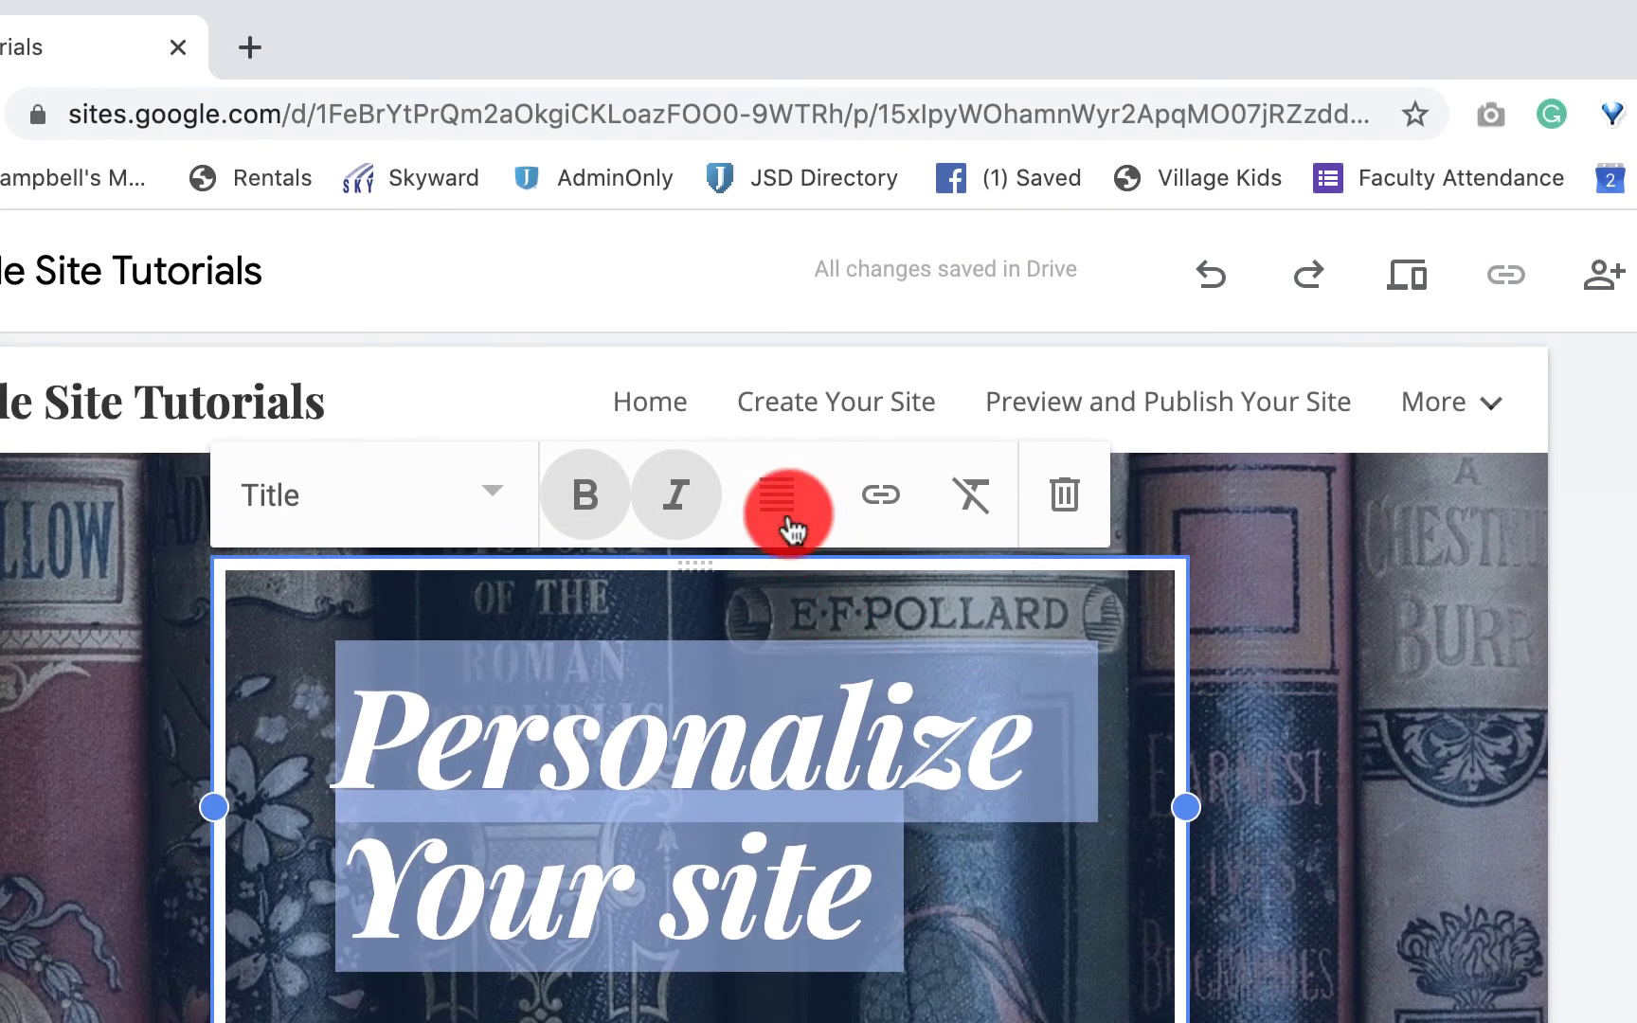
click(791, 516)
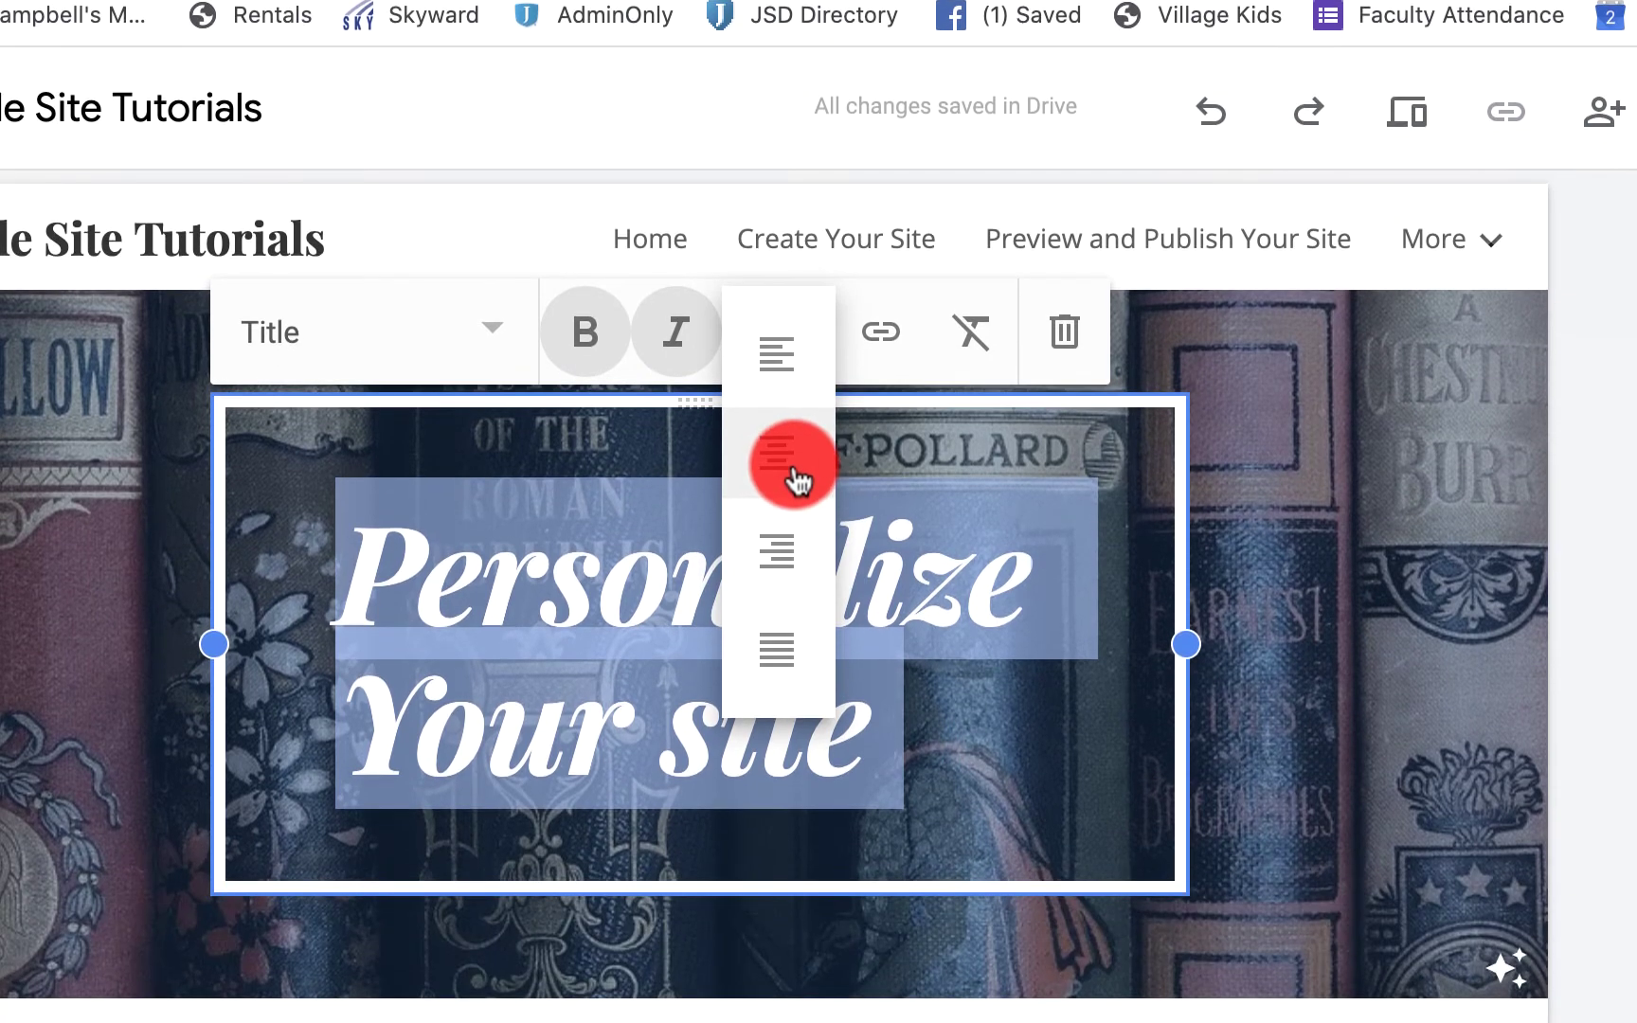
click(793, 619)
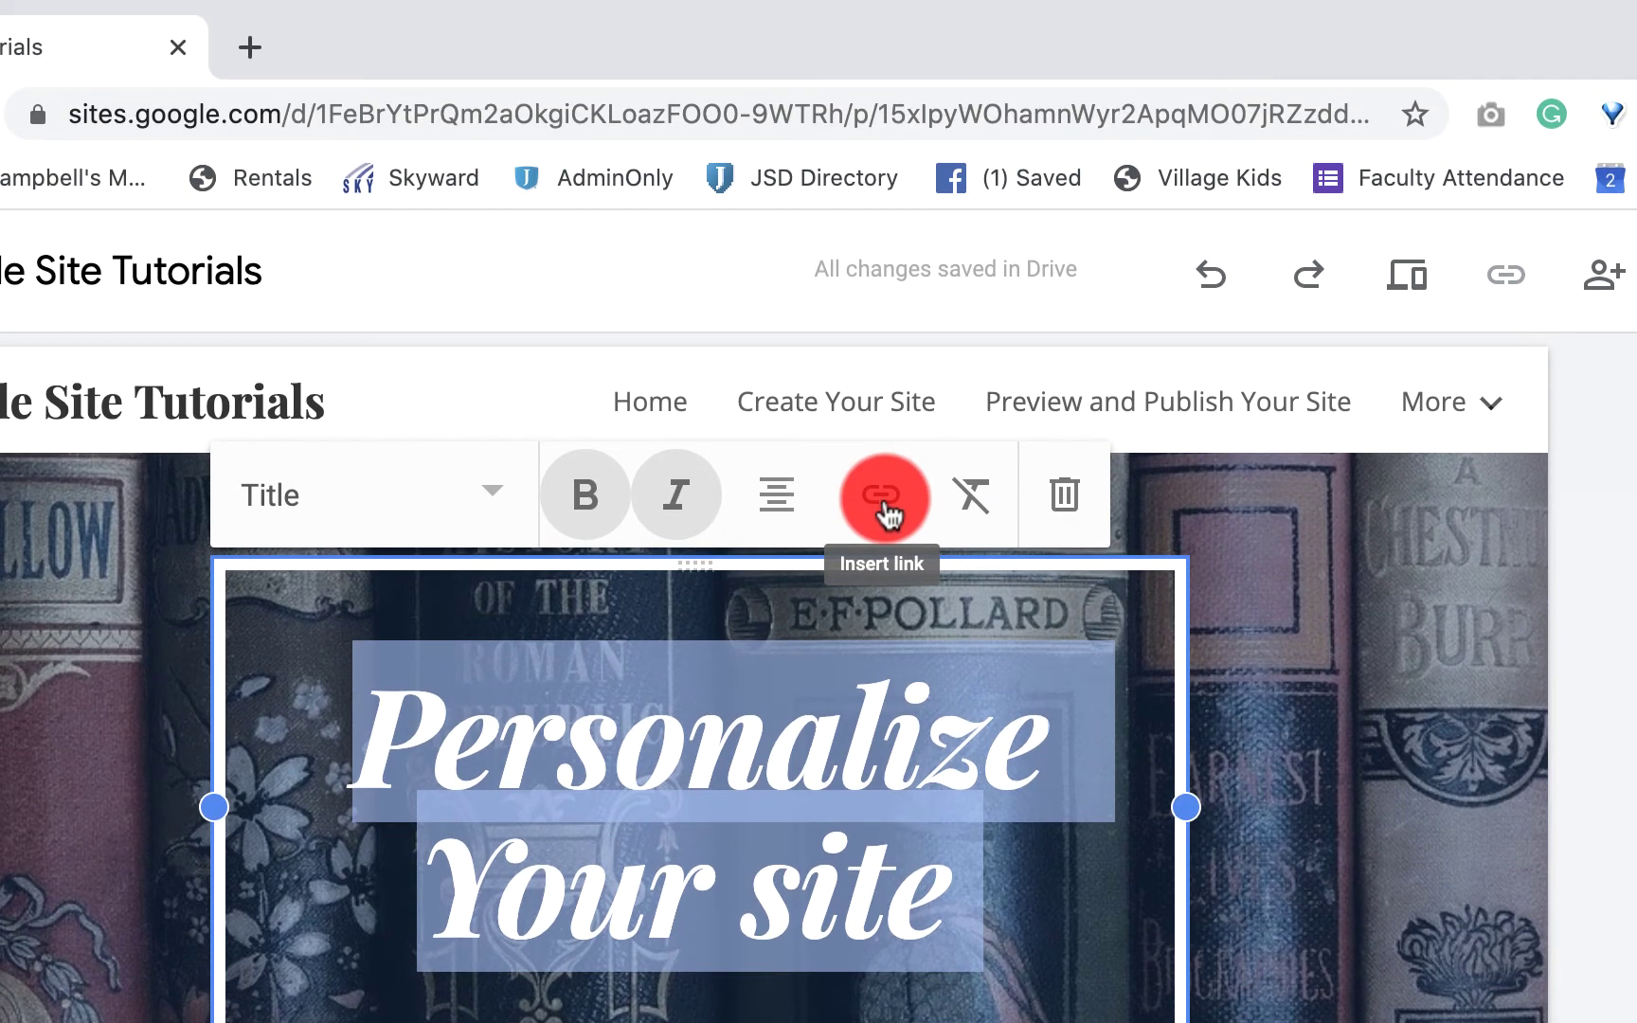
- Link the selected banner heading "Personalize Your site" to espn.com
click(883, 333)
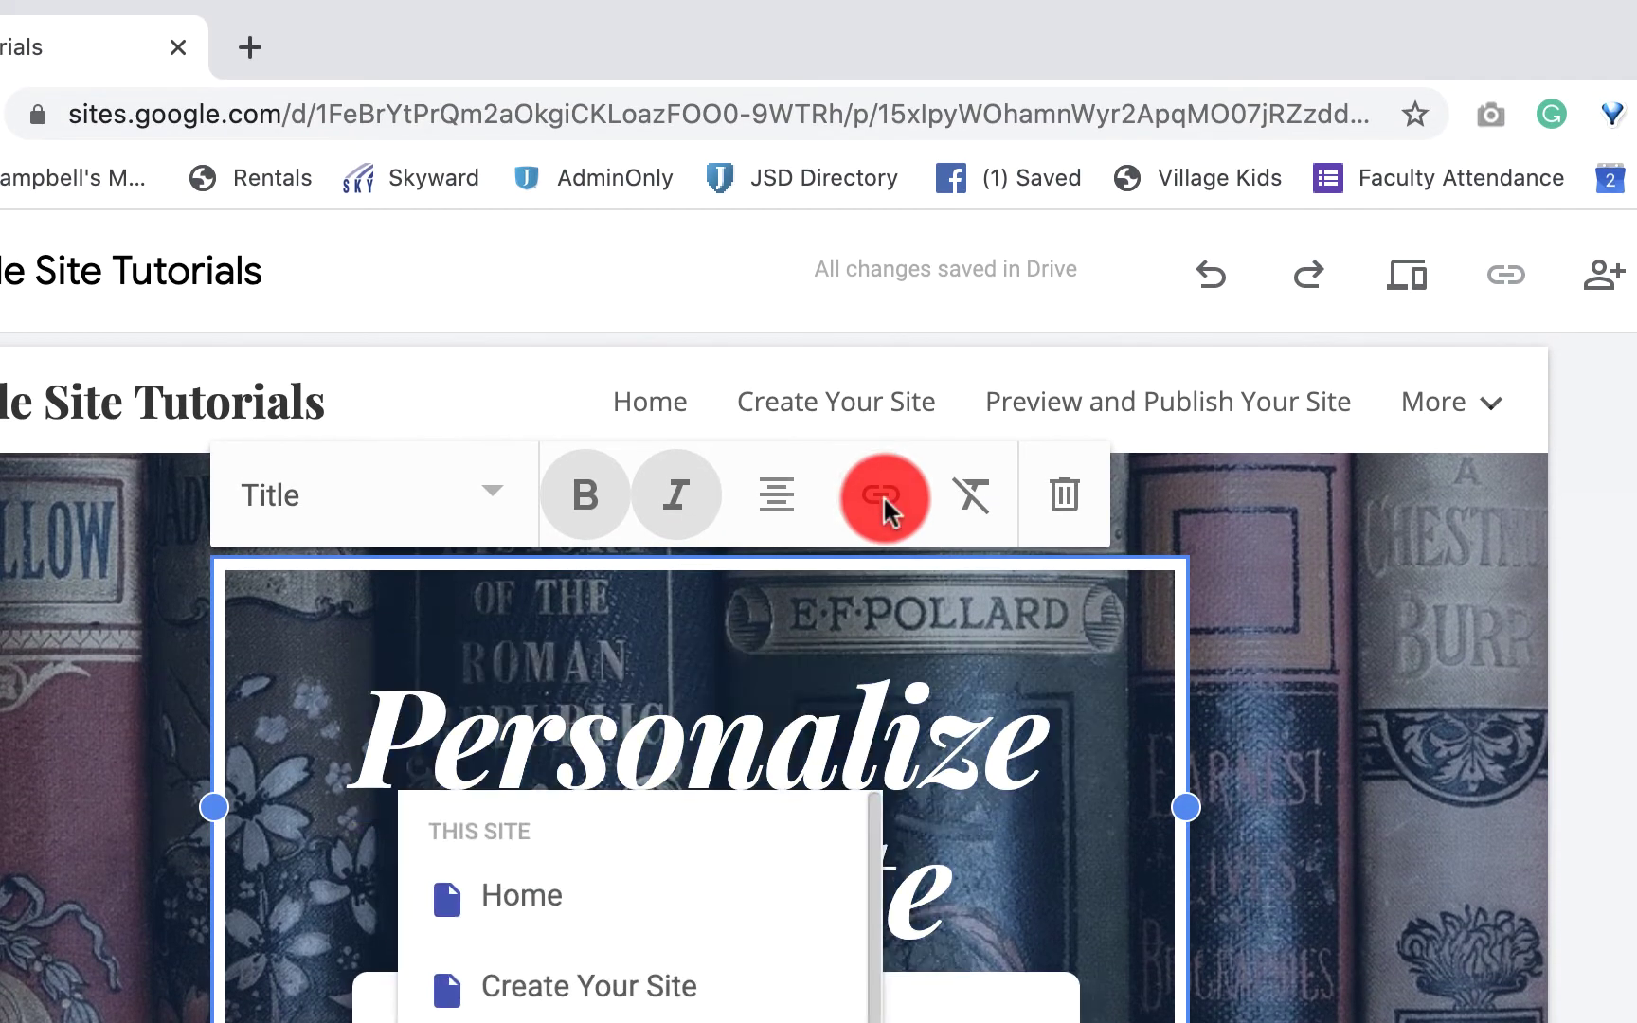
scroll(663, 947, down, 2)
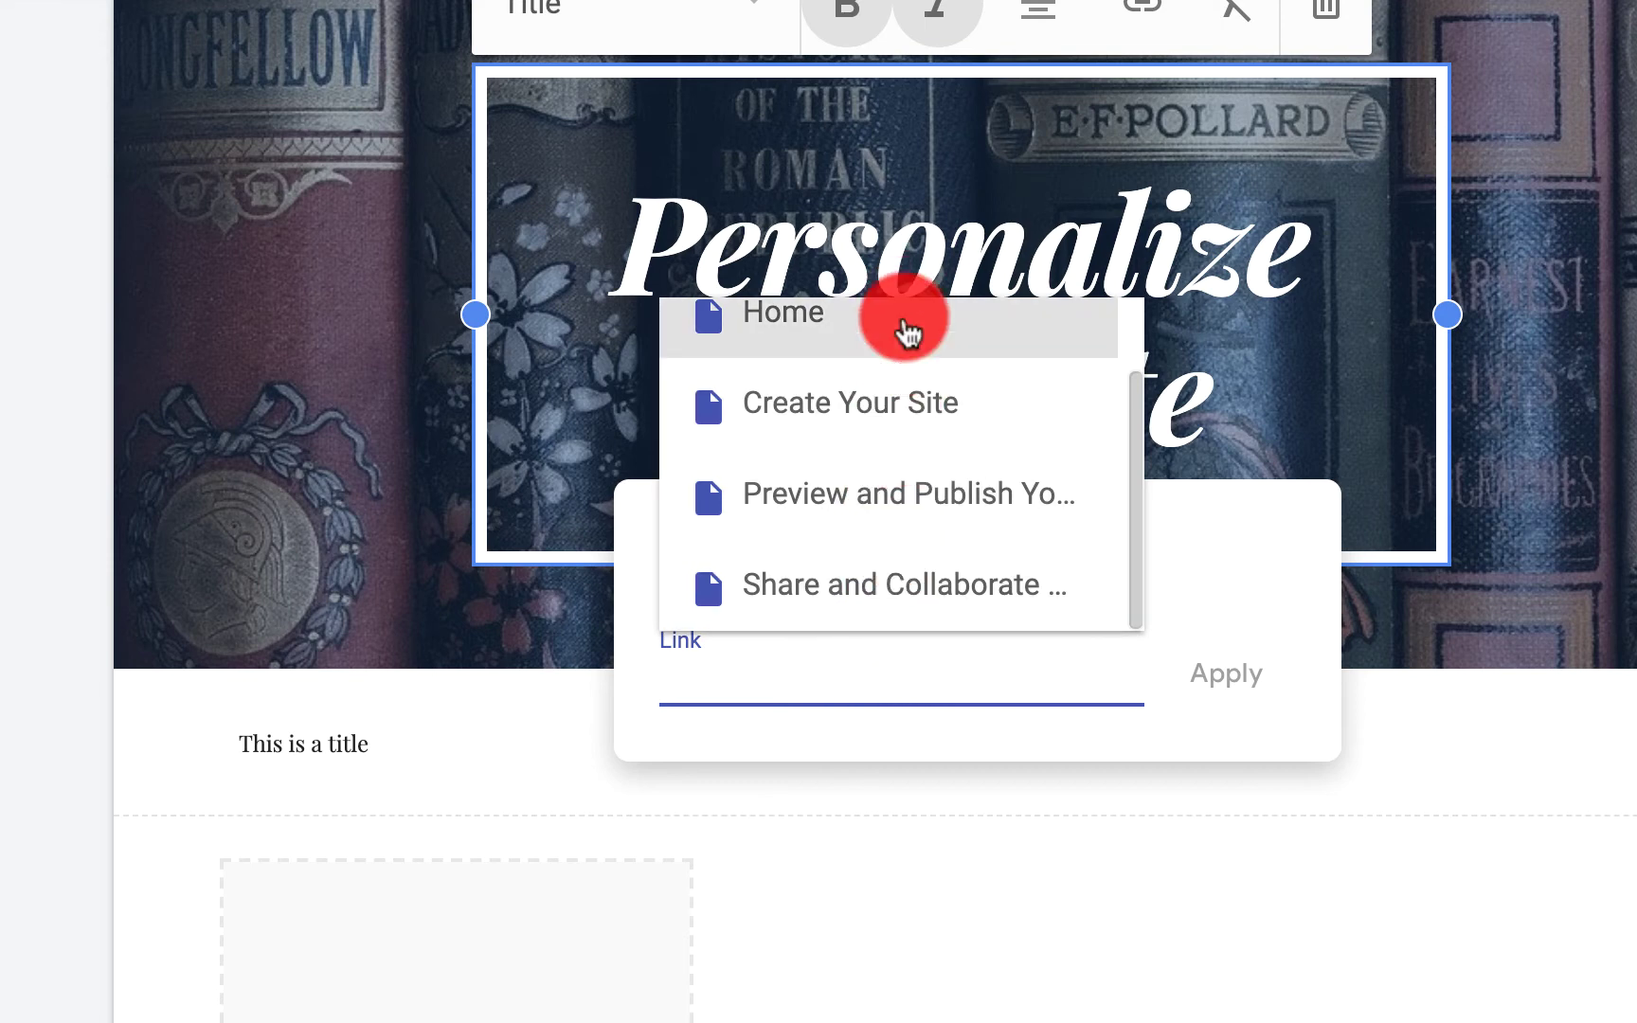
scroll(905, 322, up, 1)
scroll(917, 465, down, 1)
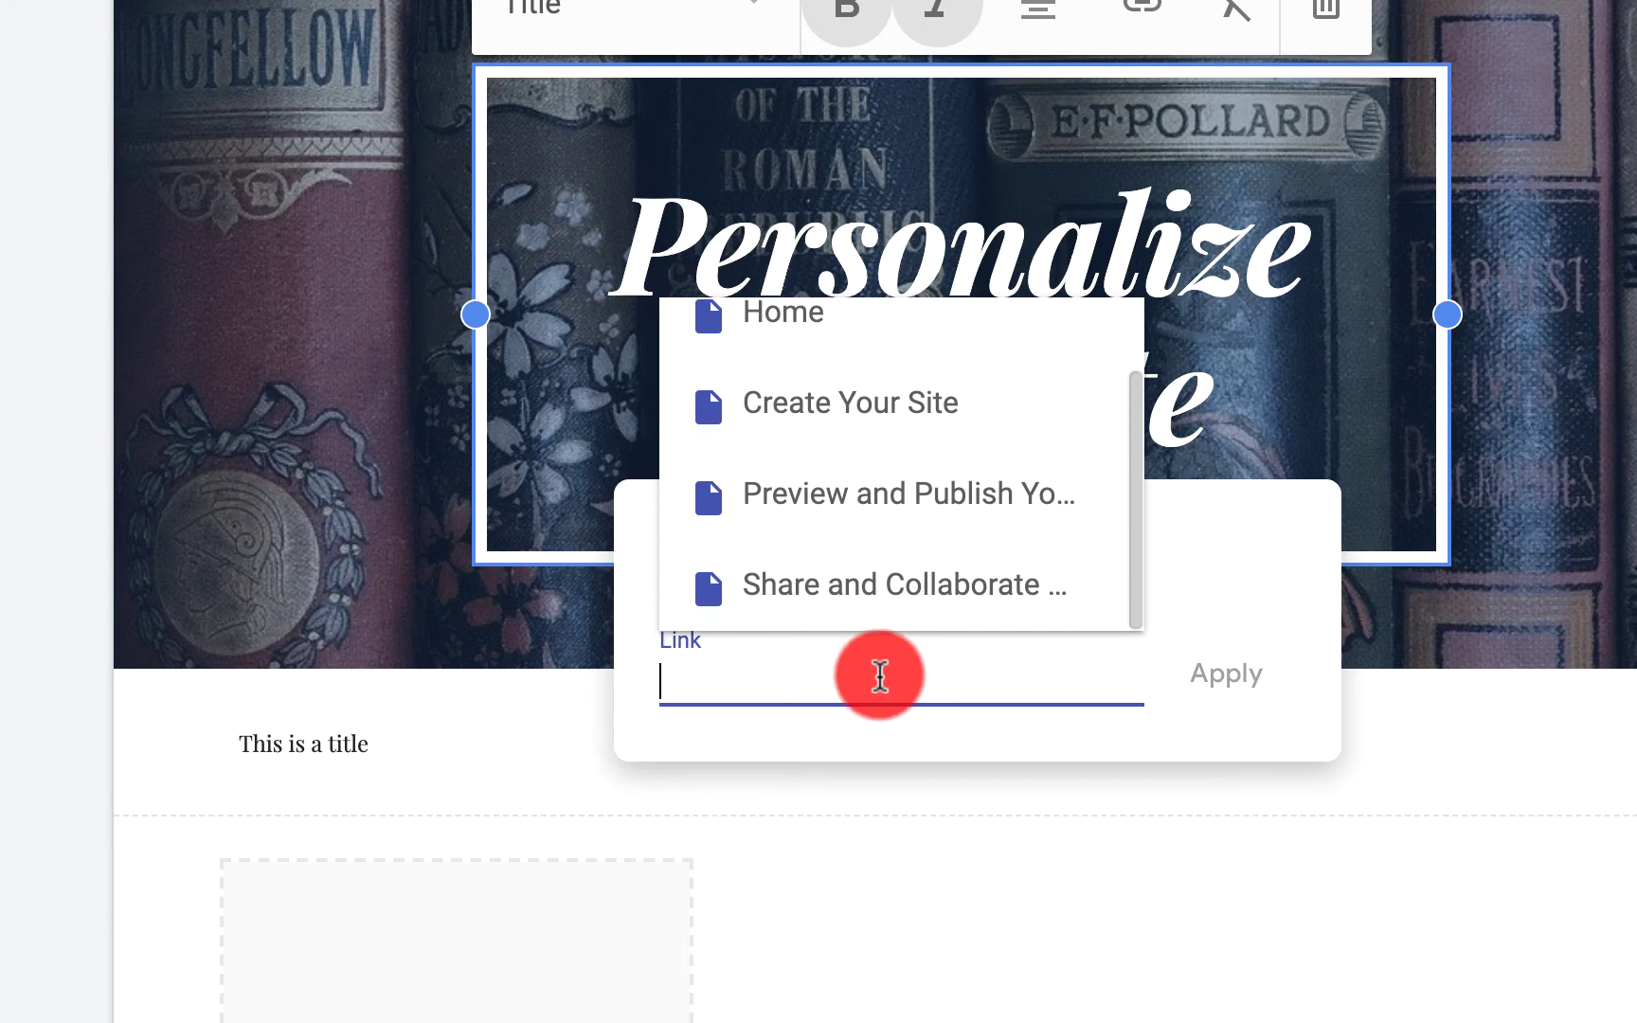
text(espn.com)
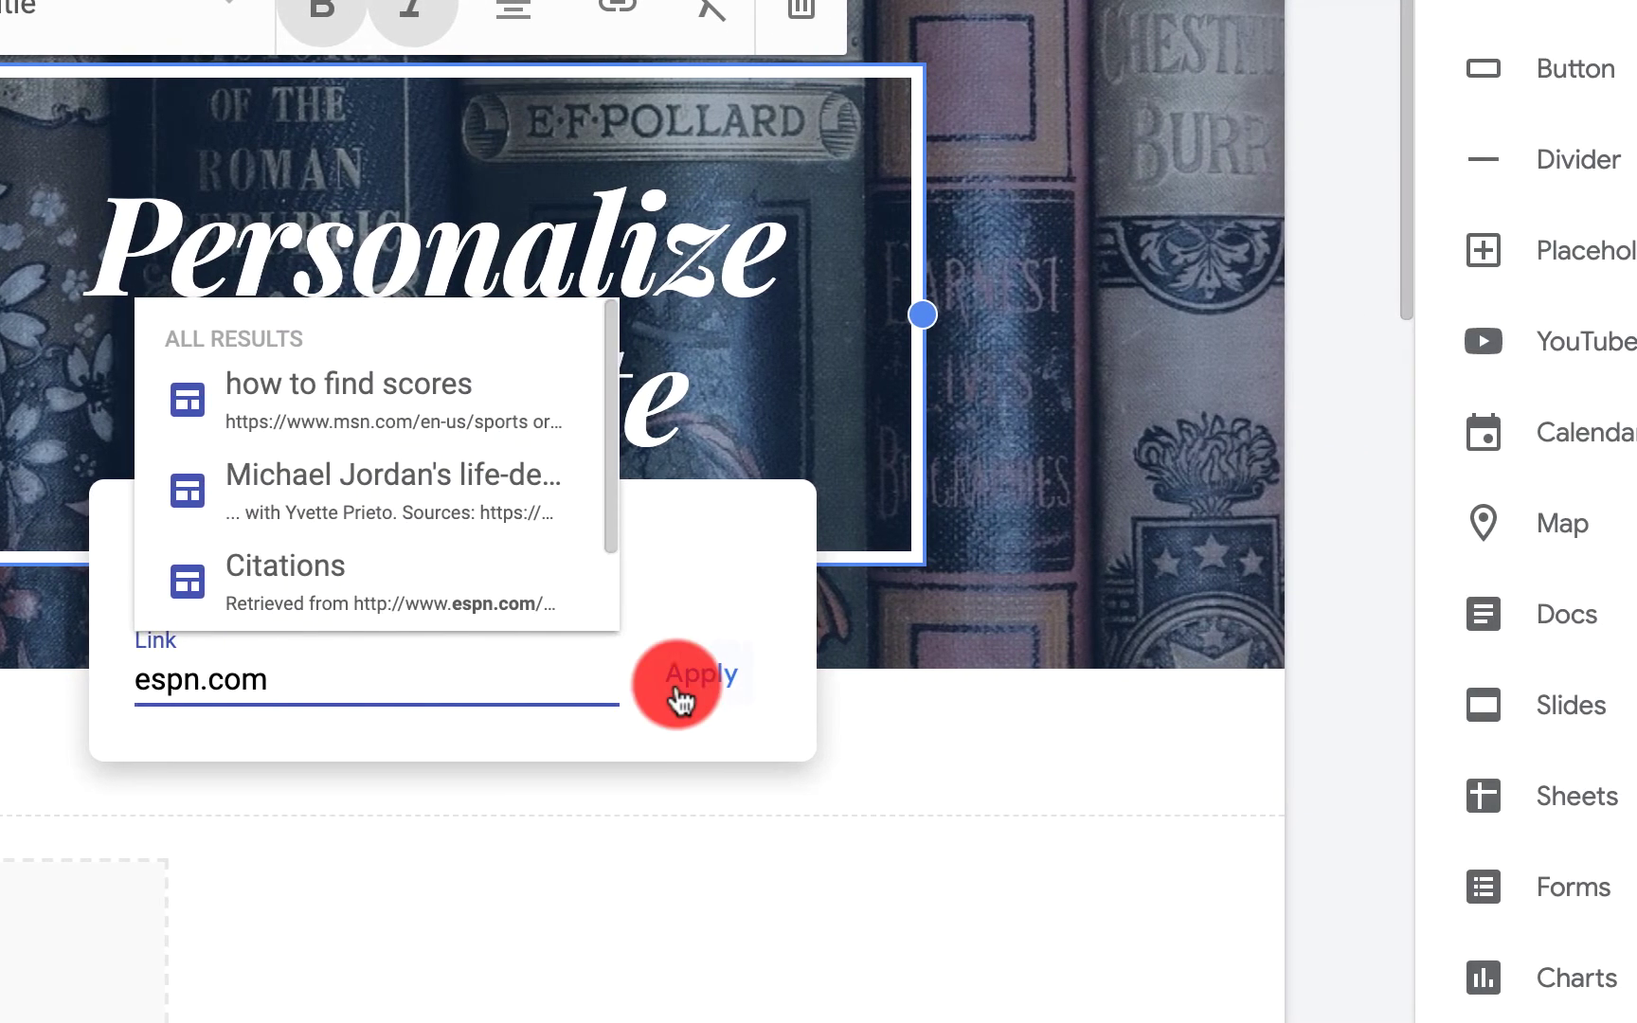
click(1232, 676)
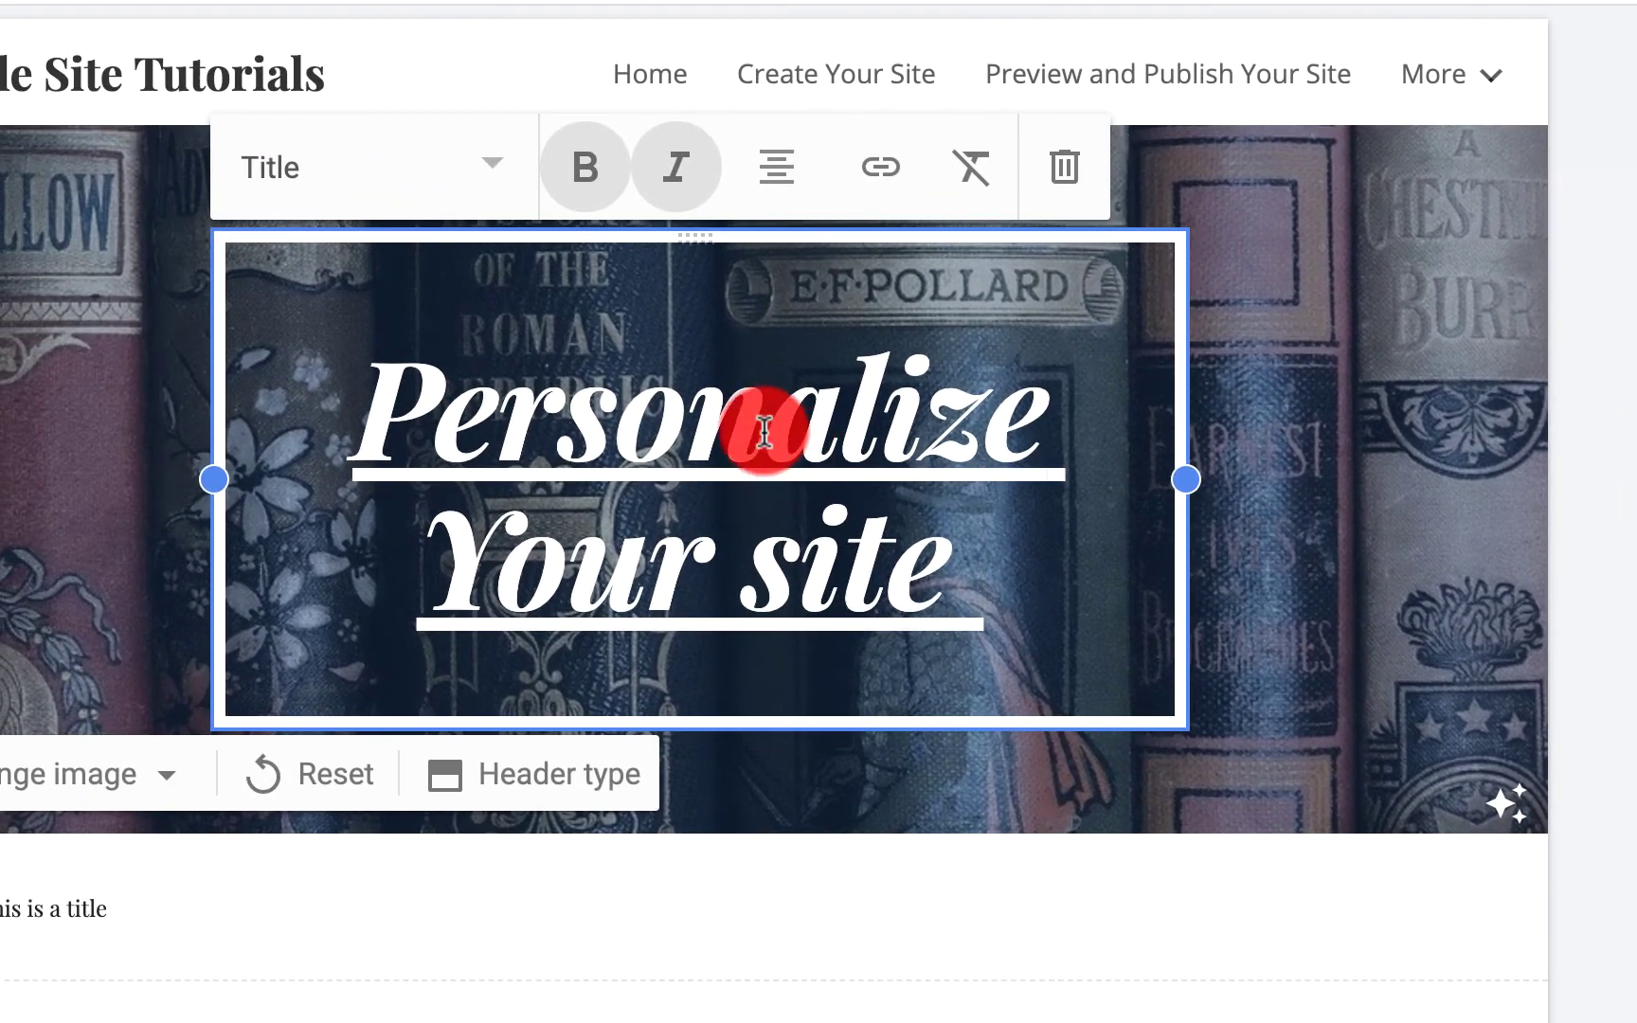
- Open the banner heading's link to test it and return to the Google Site Tutorials tab
click(503, 263)
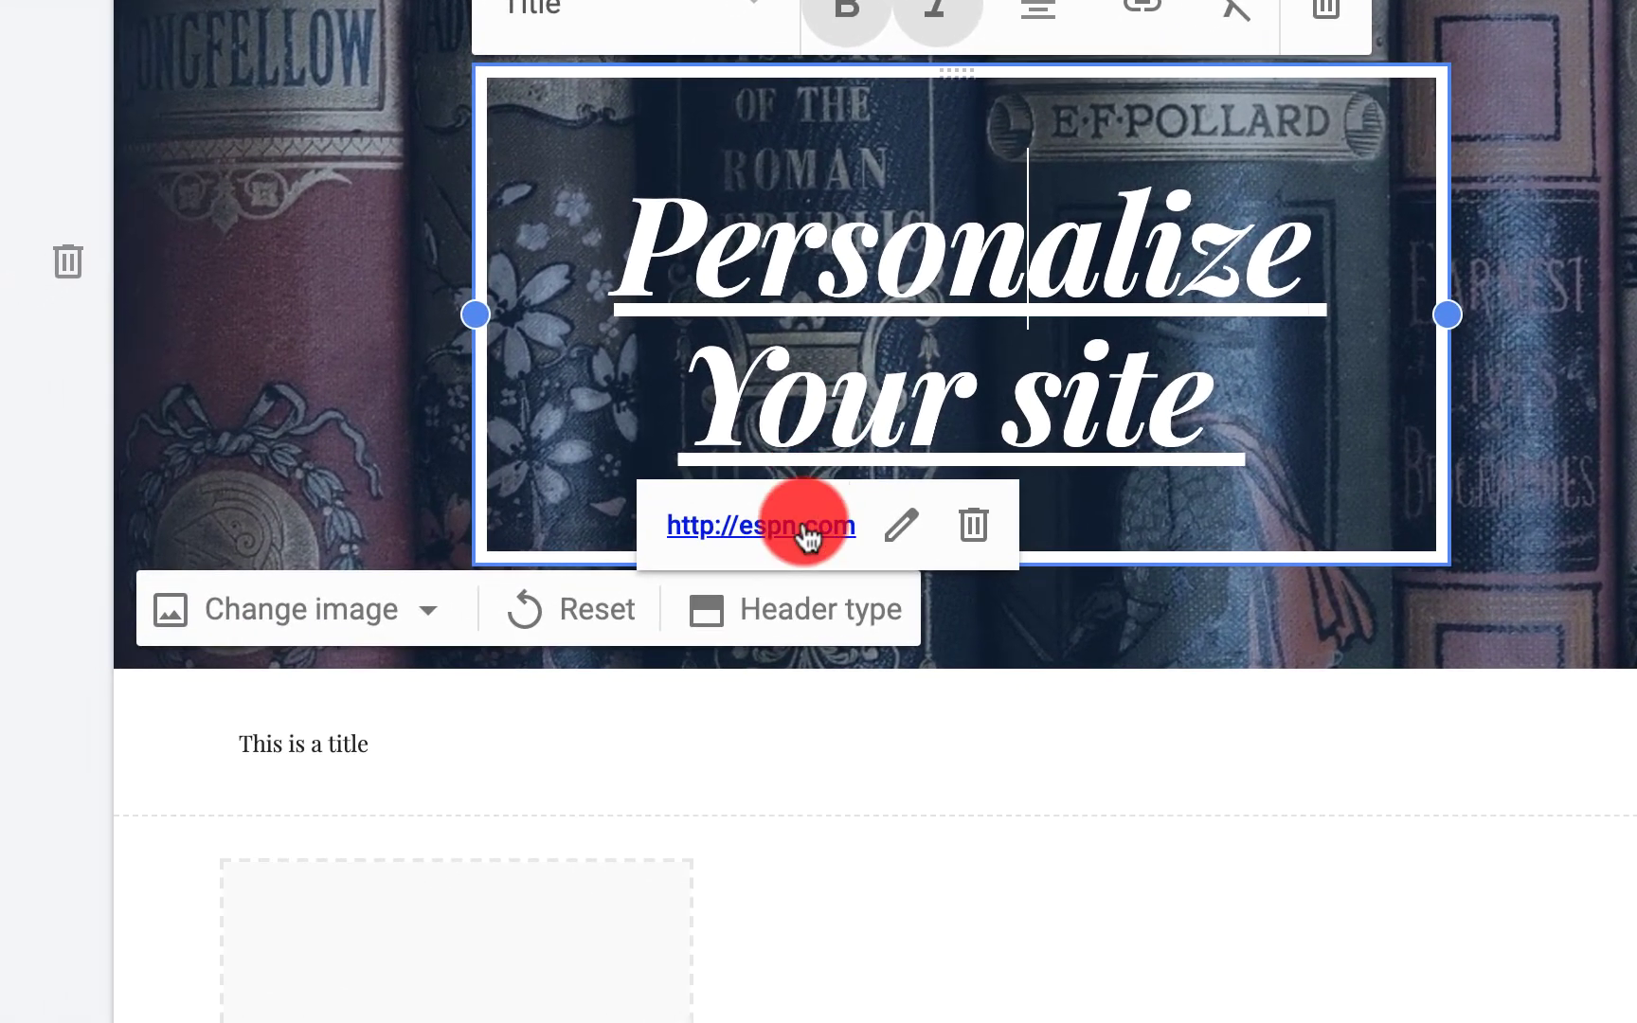
click(569, 672)
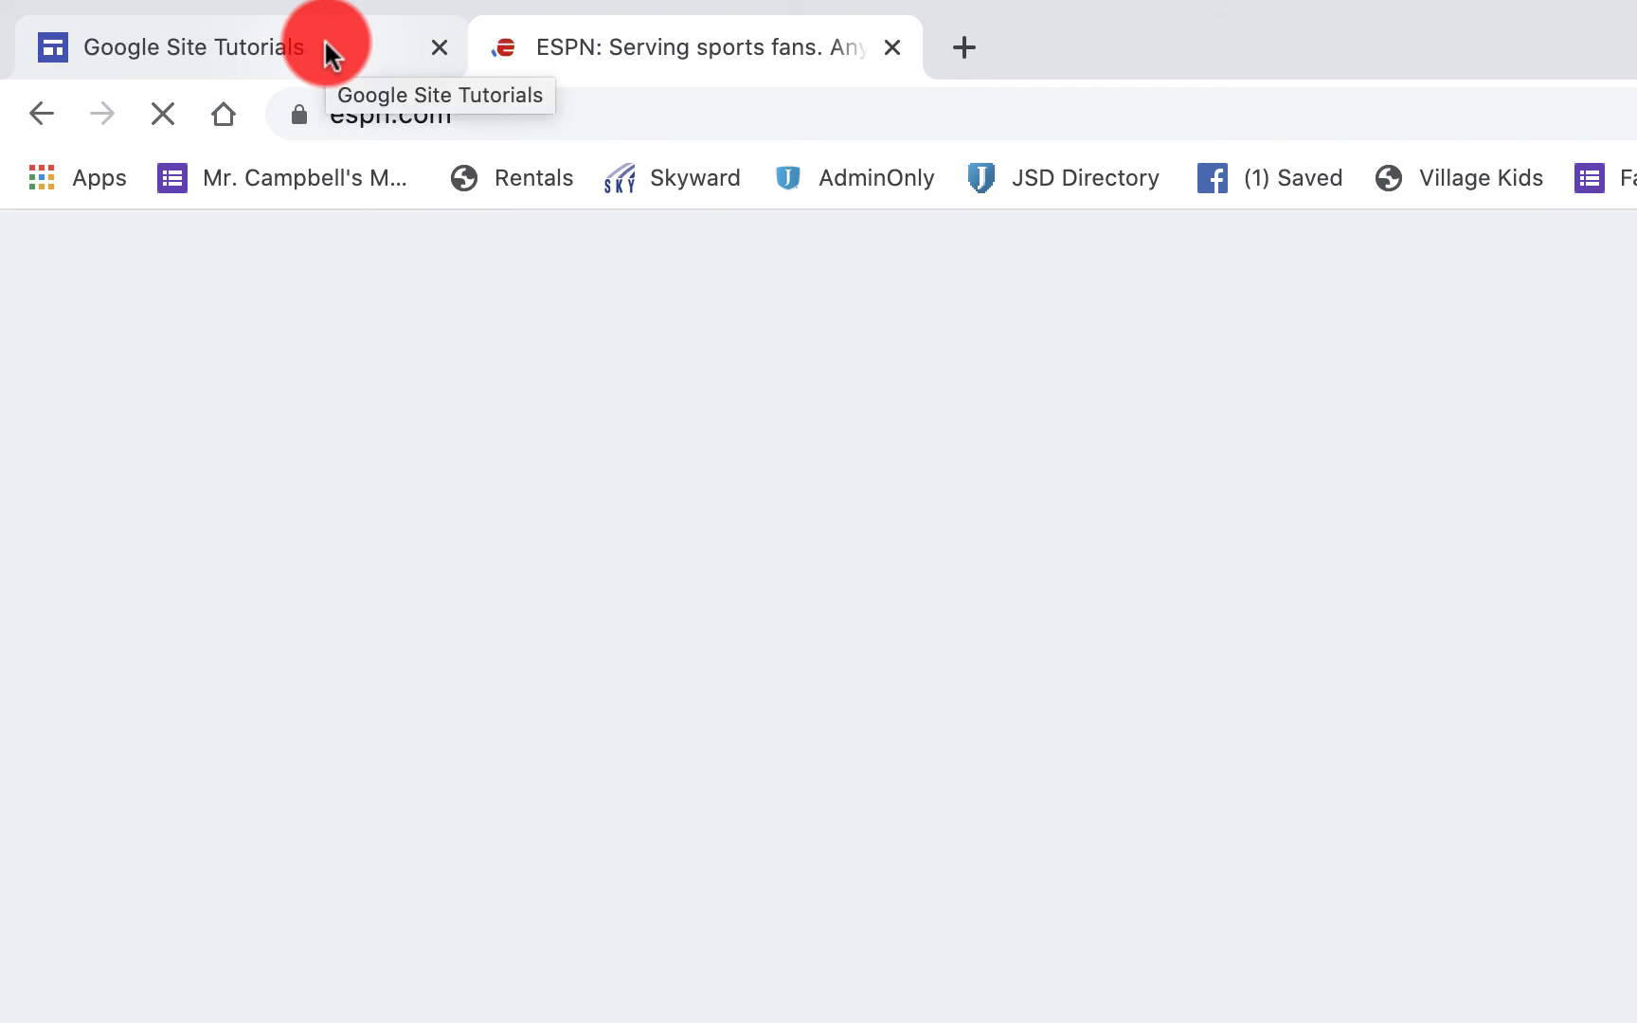
click(325, 41)
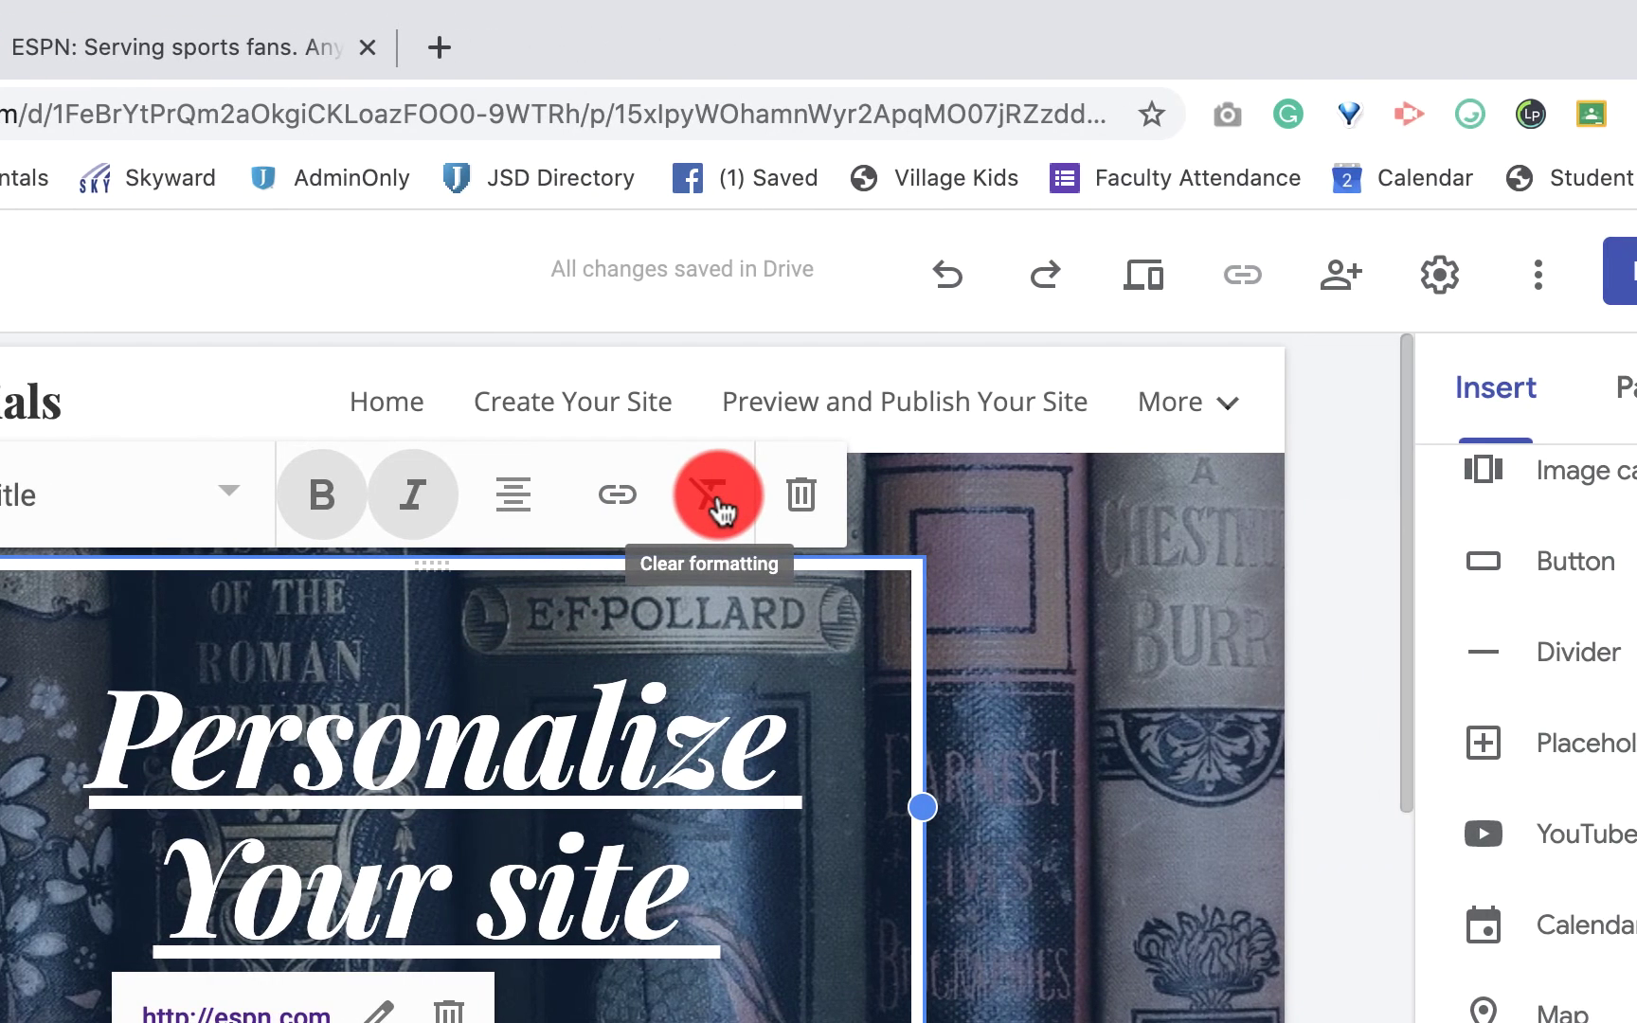
- Try to clear the banner heading's formatting and set the text "This is a title" below the banner to Normal text
click(720, 494)
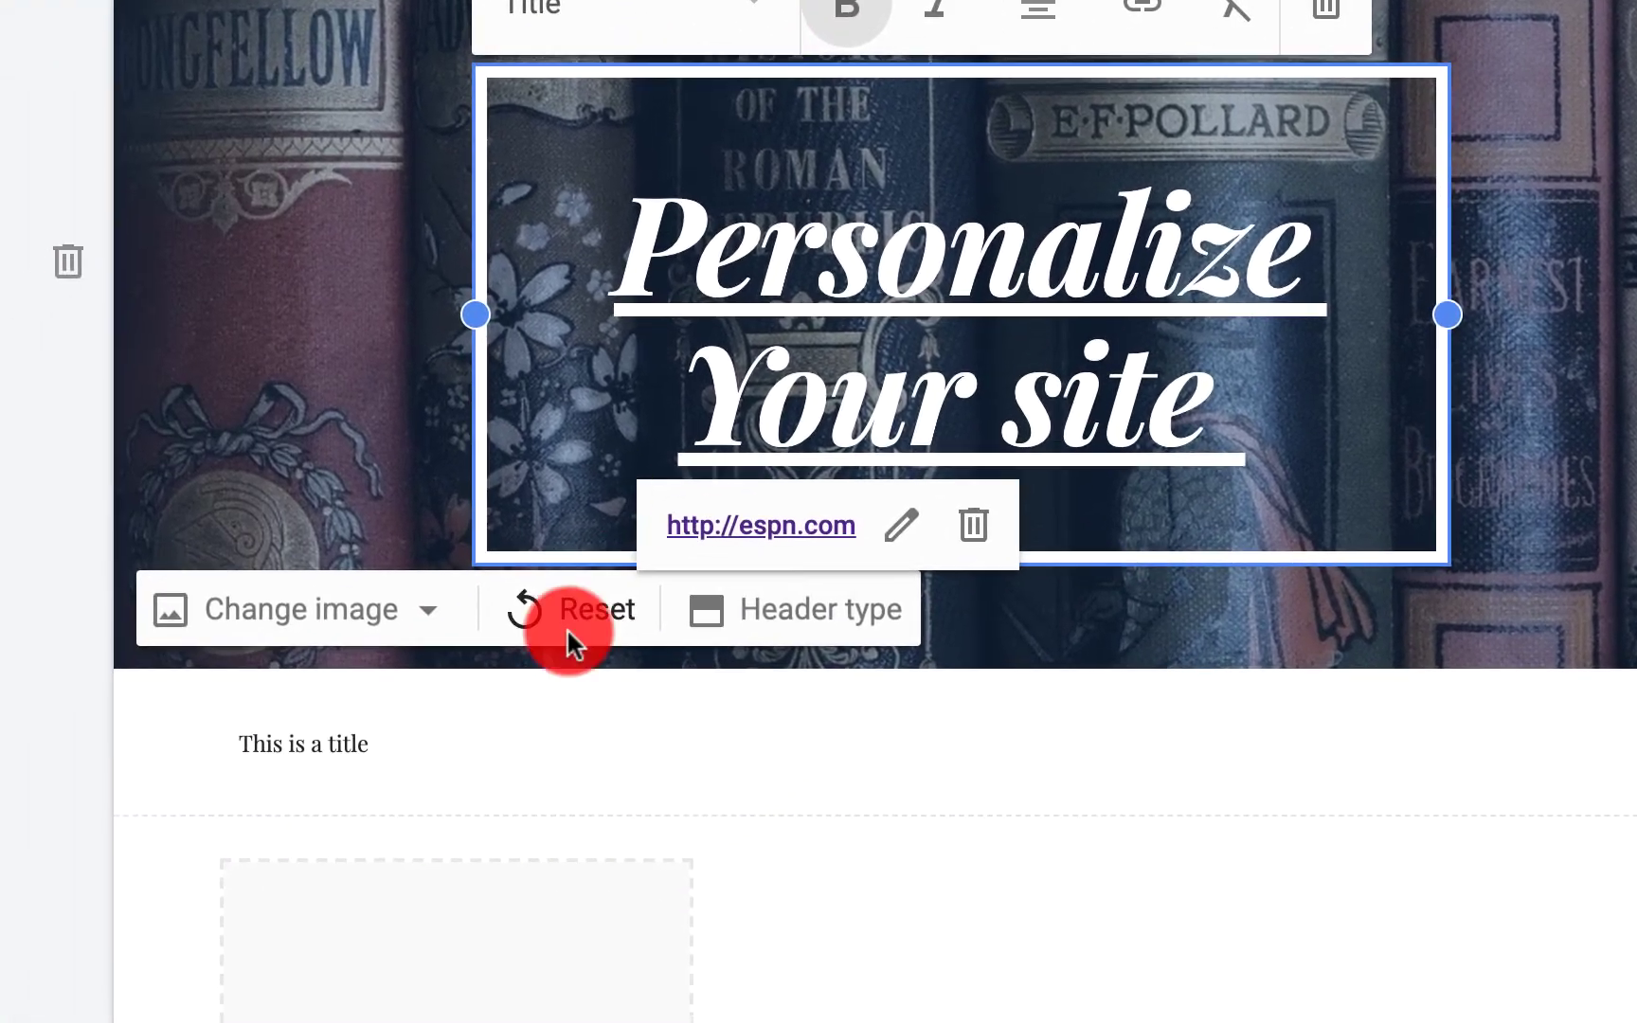
click(474, 732)
click(500, 657)
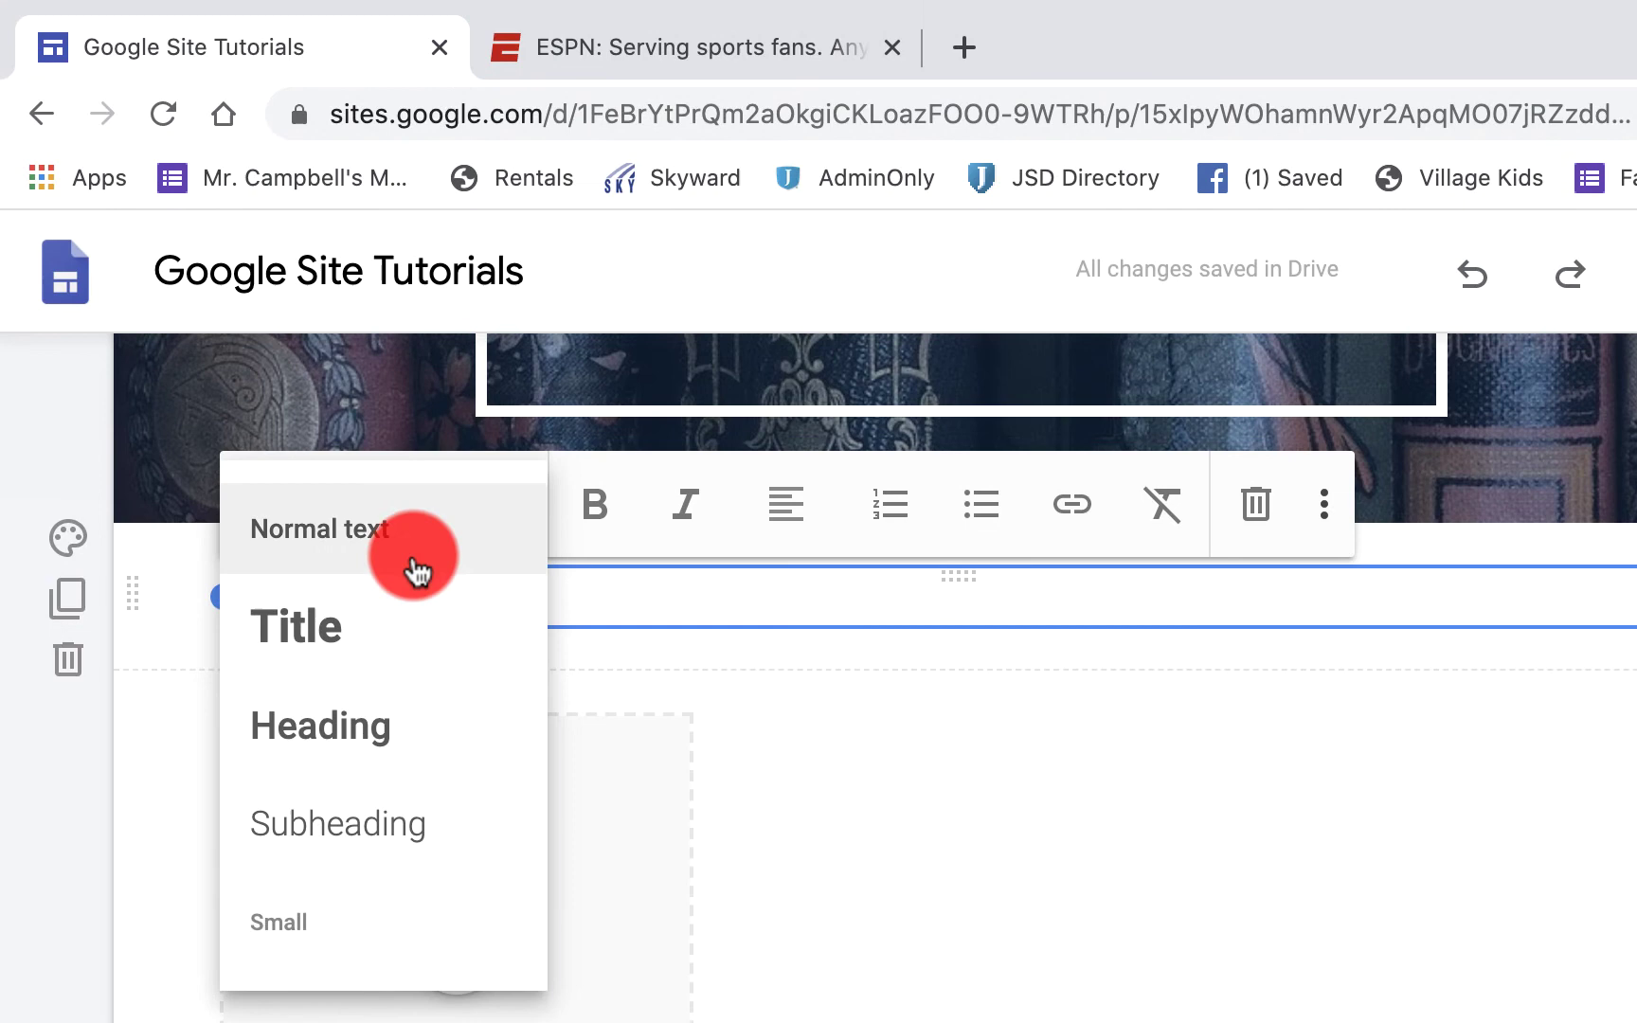
click(412, 228)
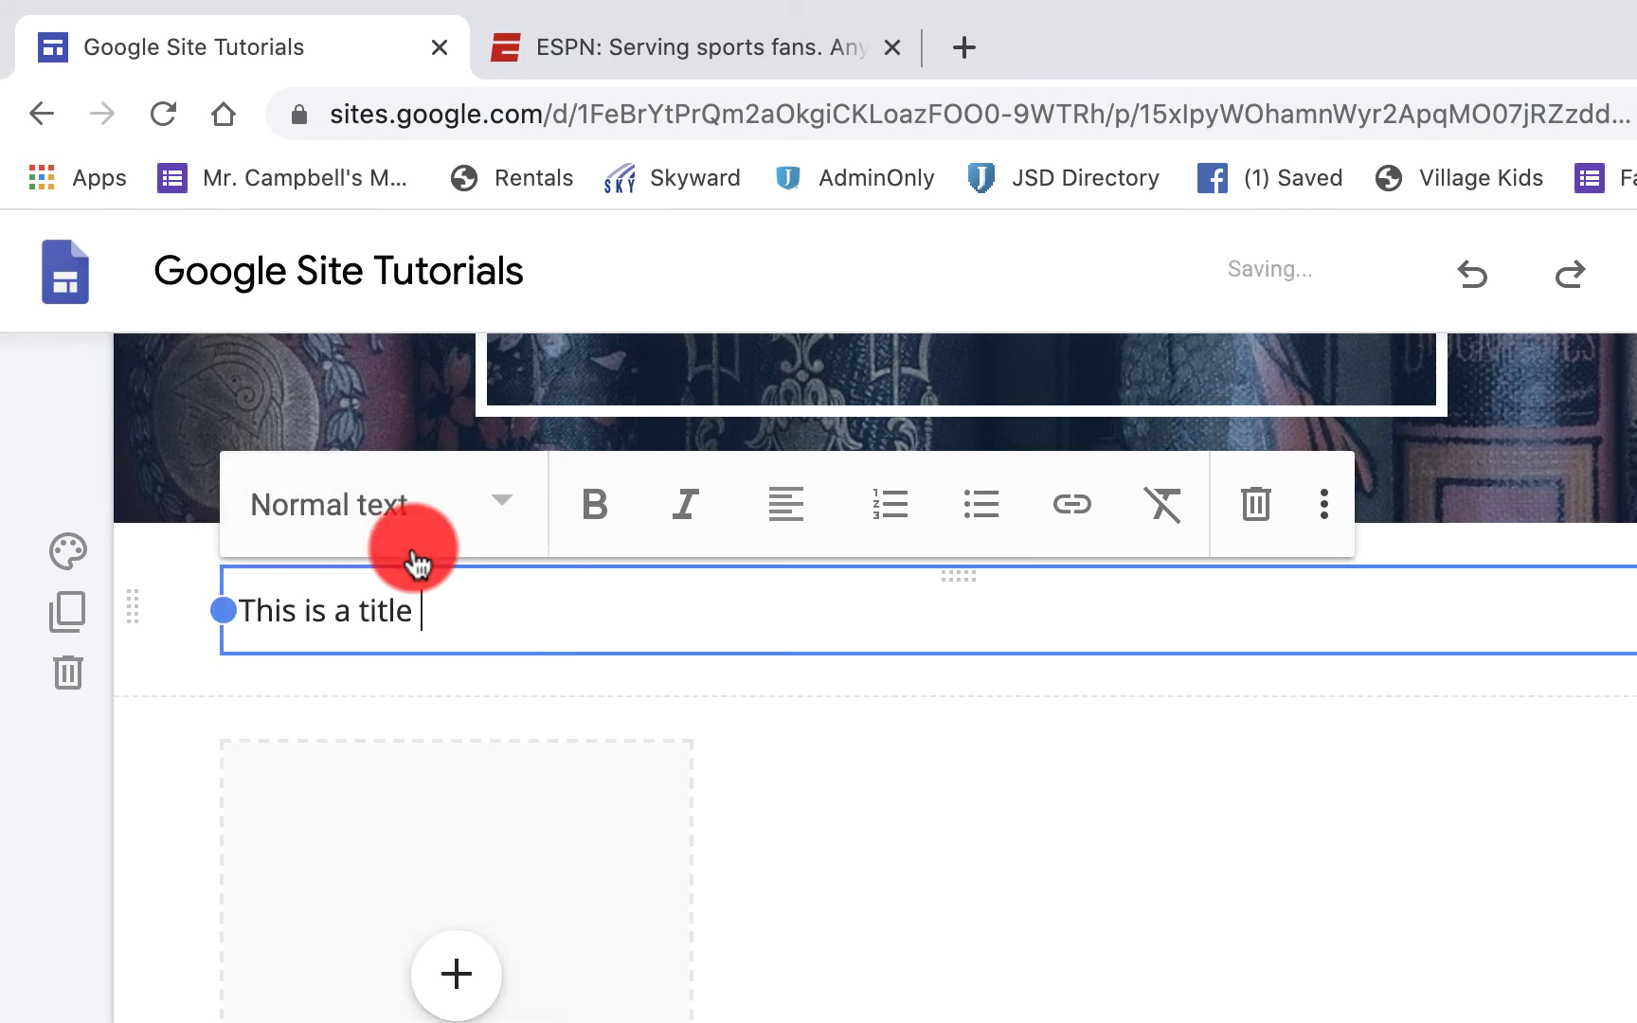
scroll(875, 838, up, 2)
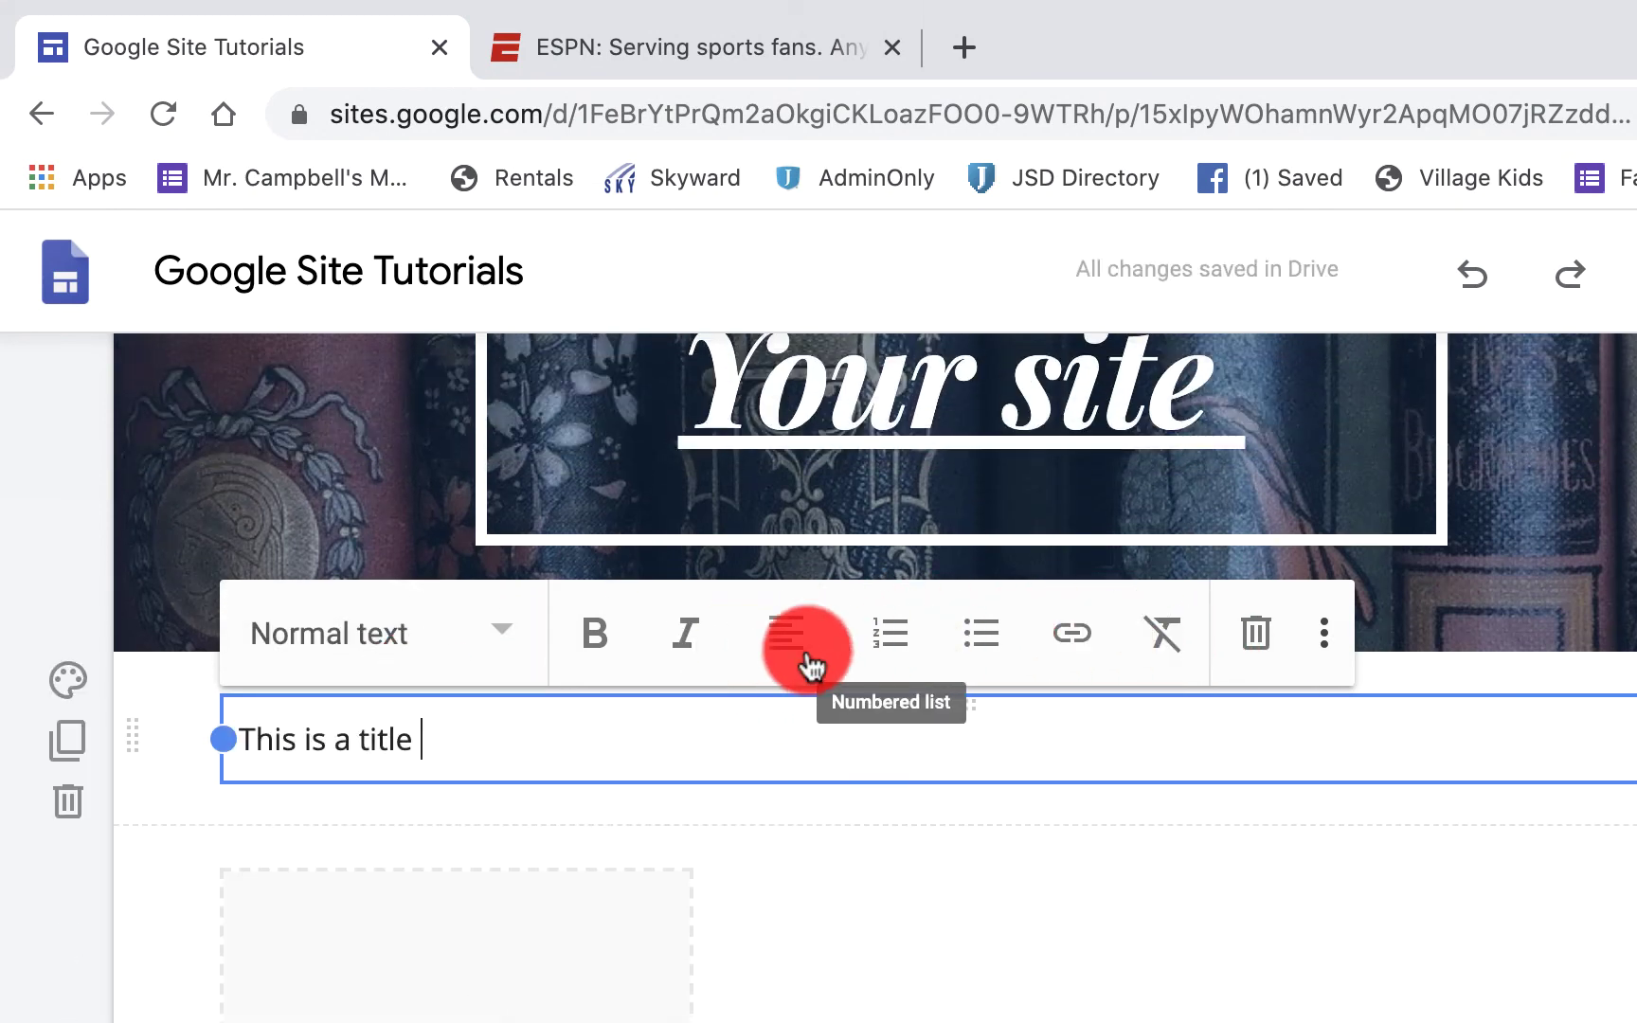
scroll(871, 673, up, 5)
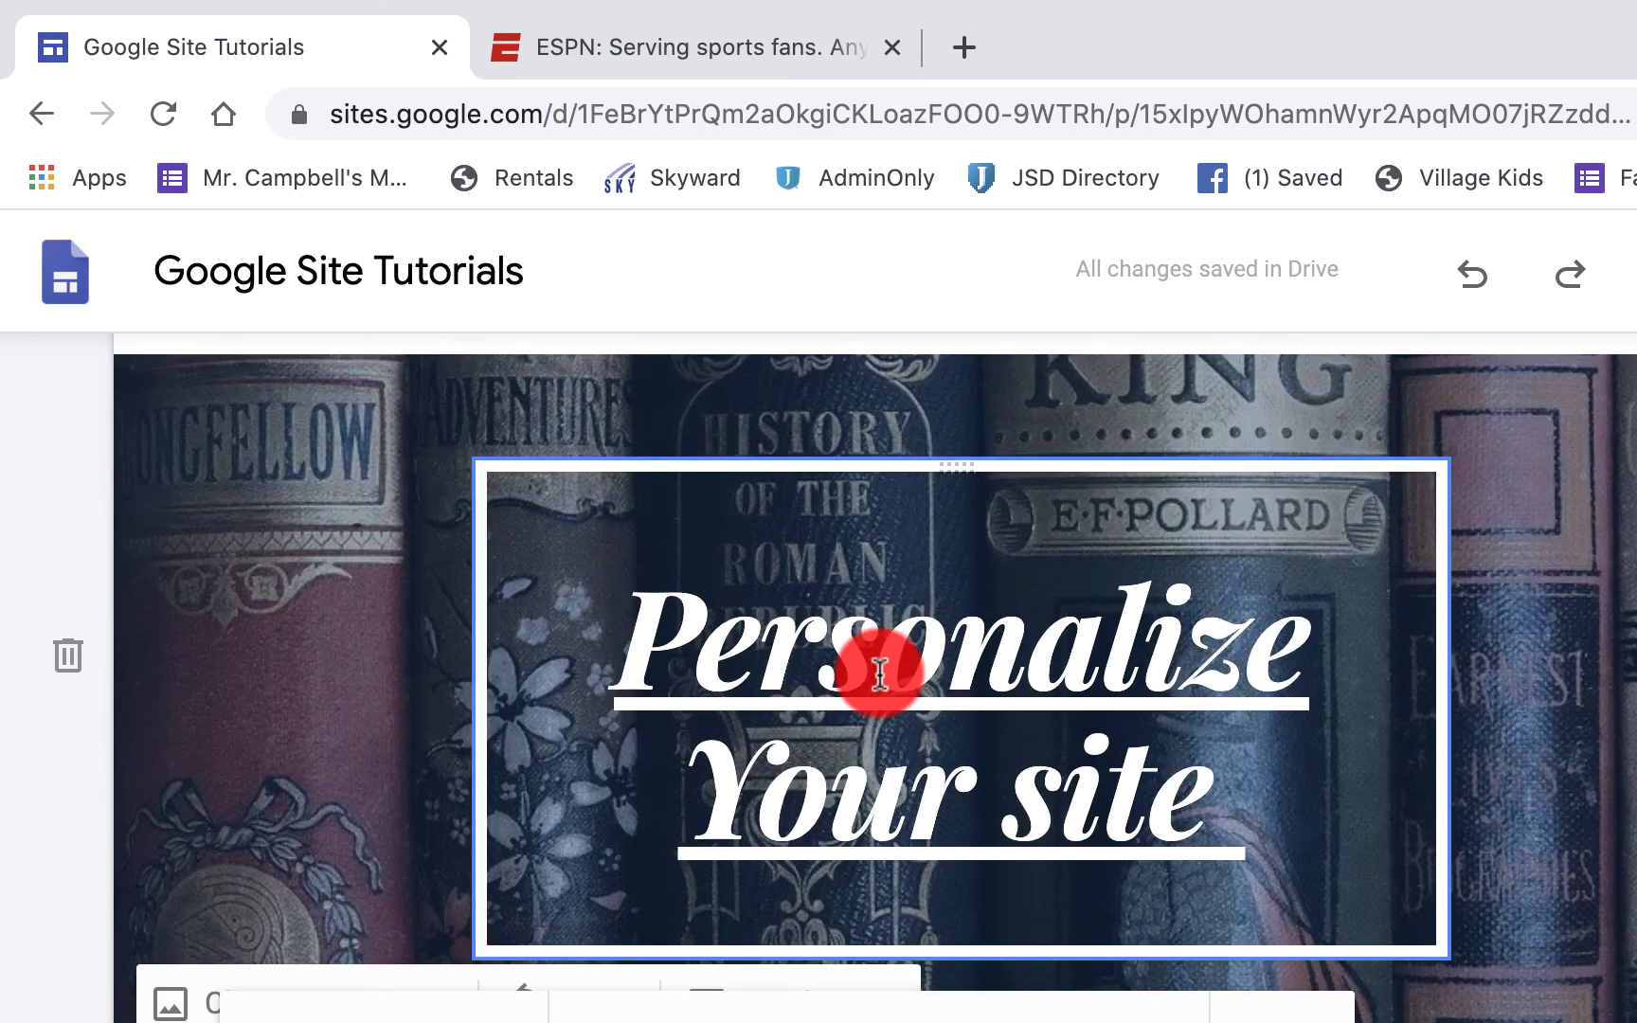
click(573, 872)
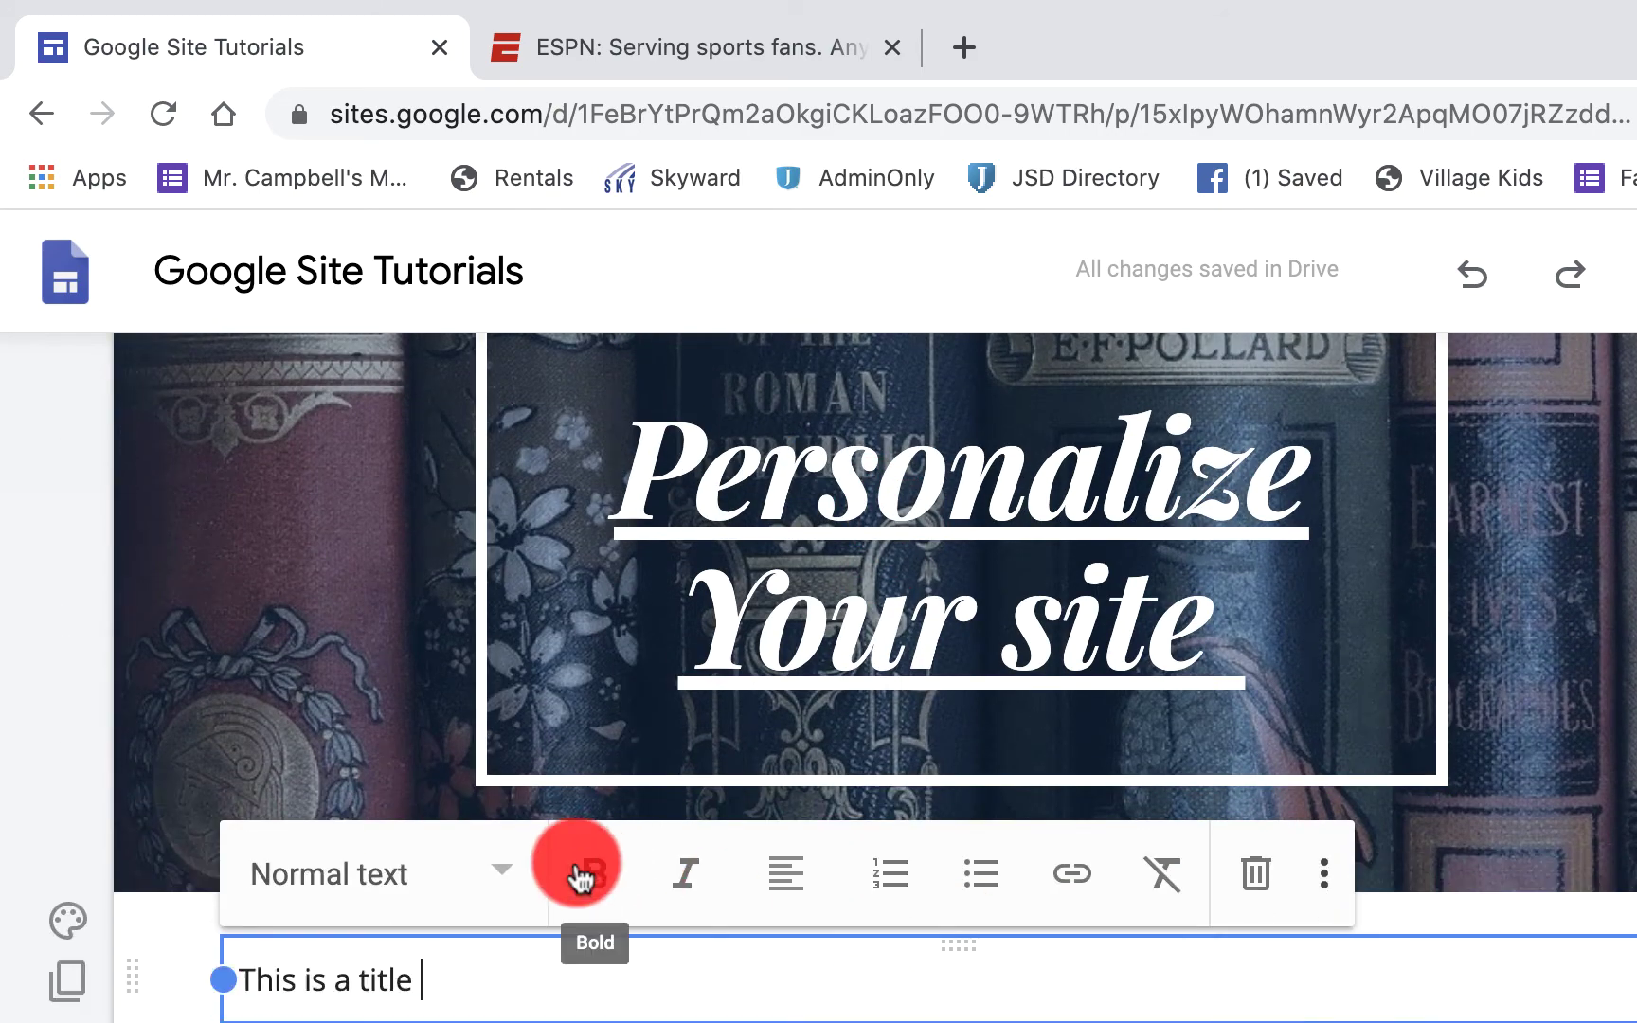
click(685, 871)
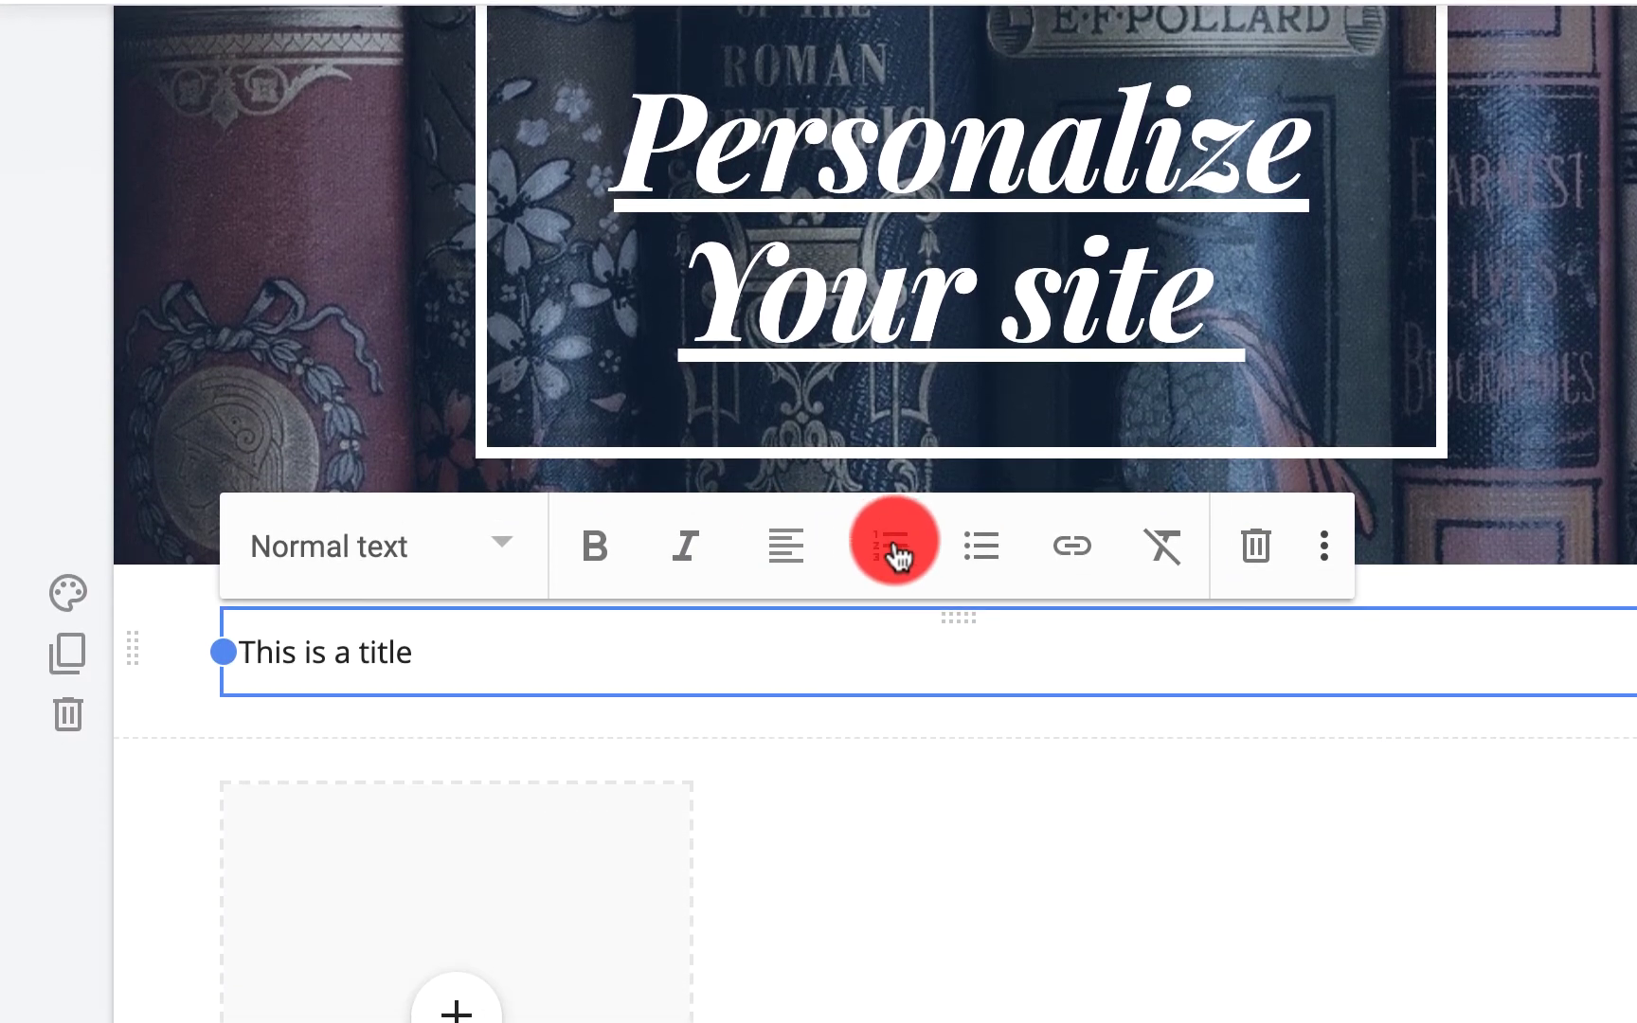
- Turn "This is a title" into a numbered list item and add further lines for 2. and 3. below it
click(895, 550)
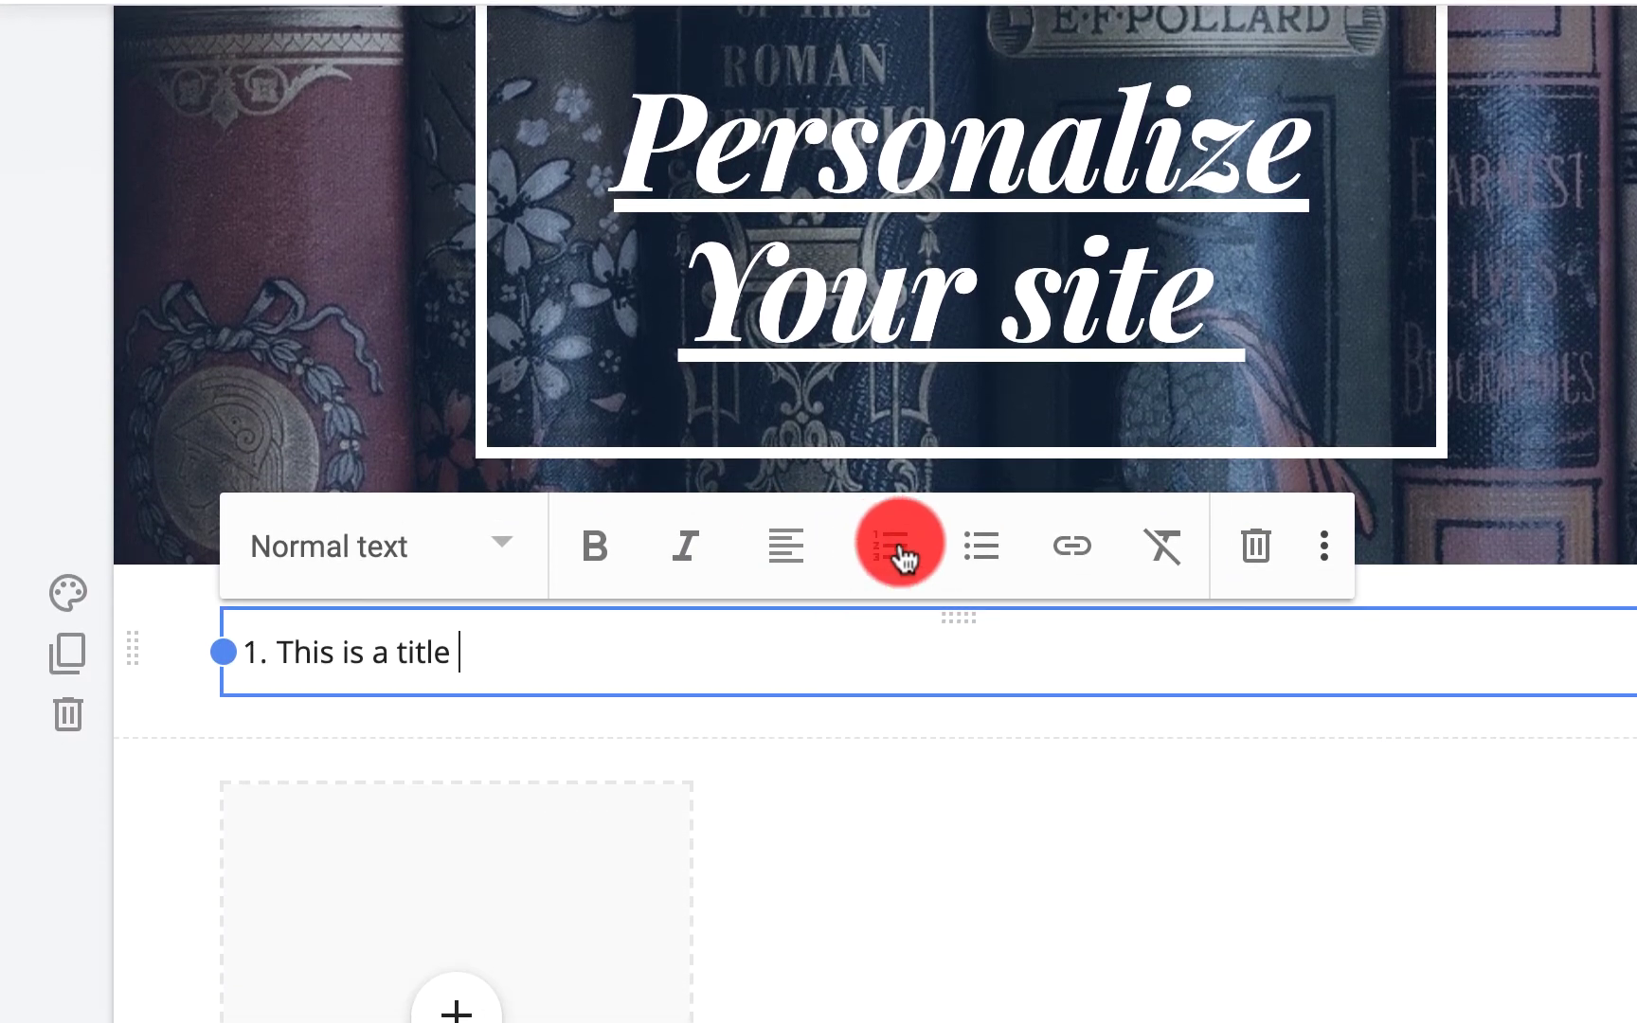
key(Return)
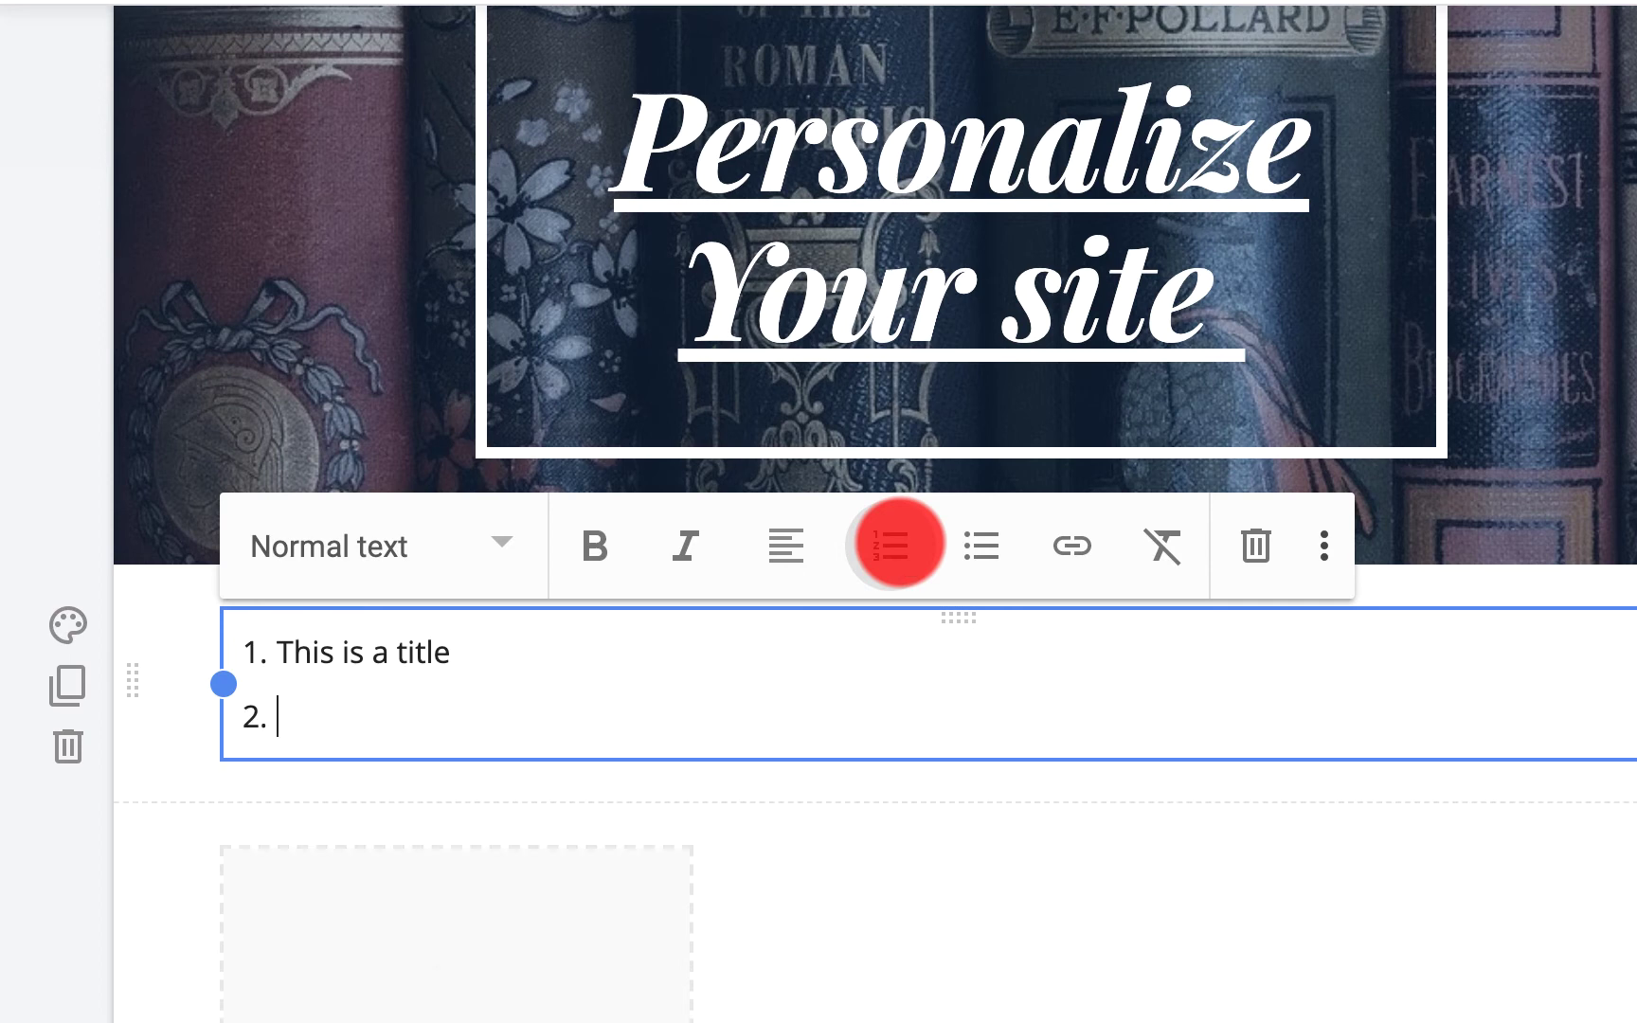
key(Return)
text(2)
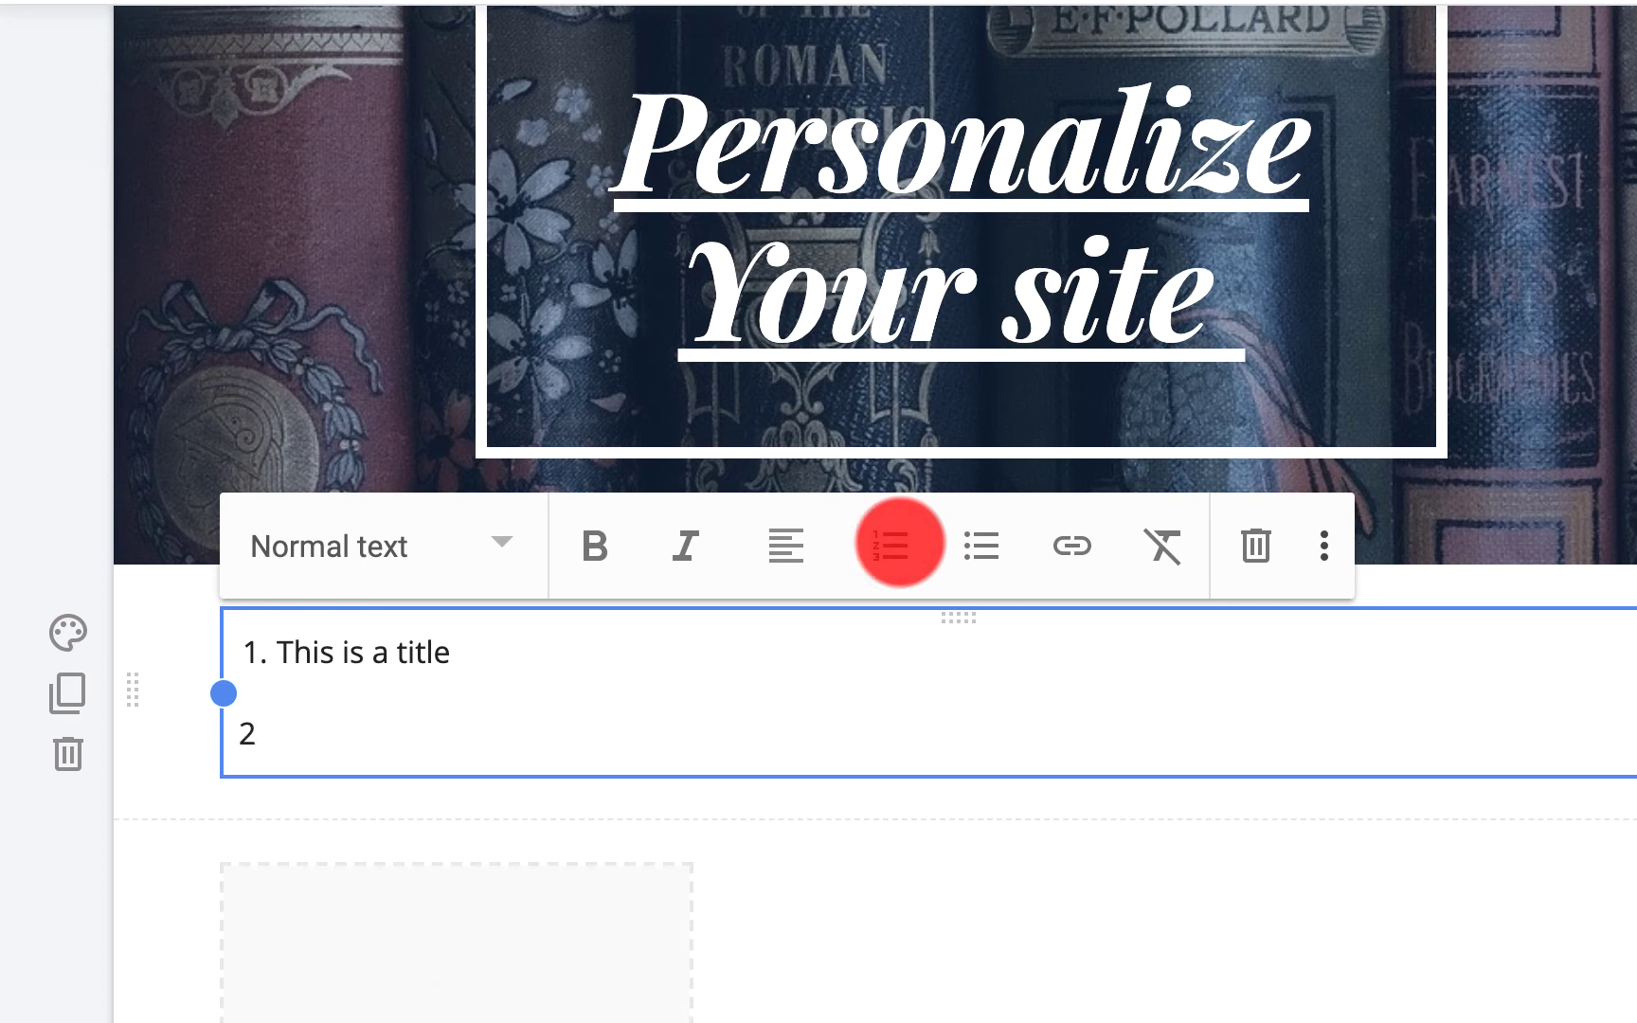
text(.)
key(Return)
text(3)
key(Return)
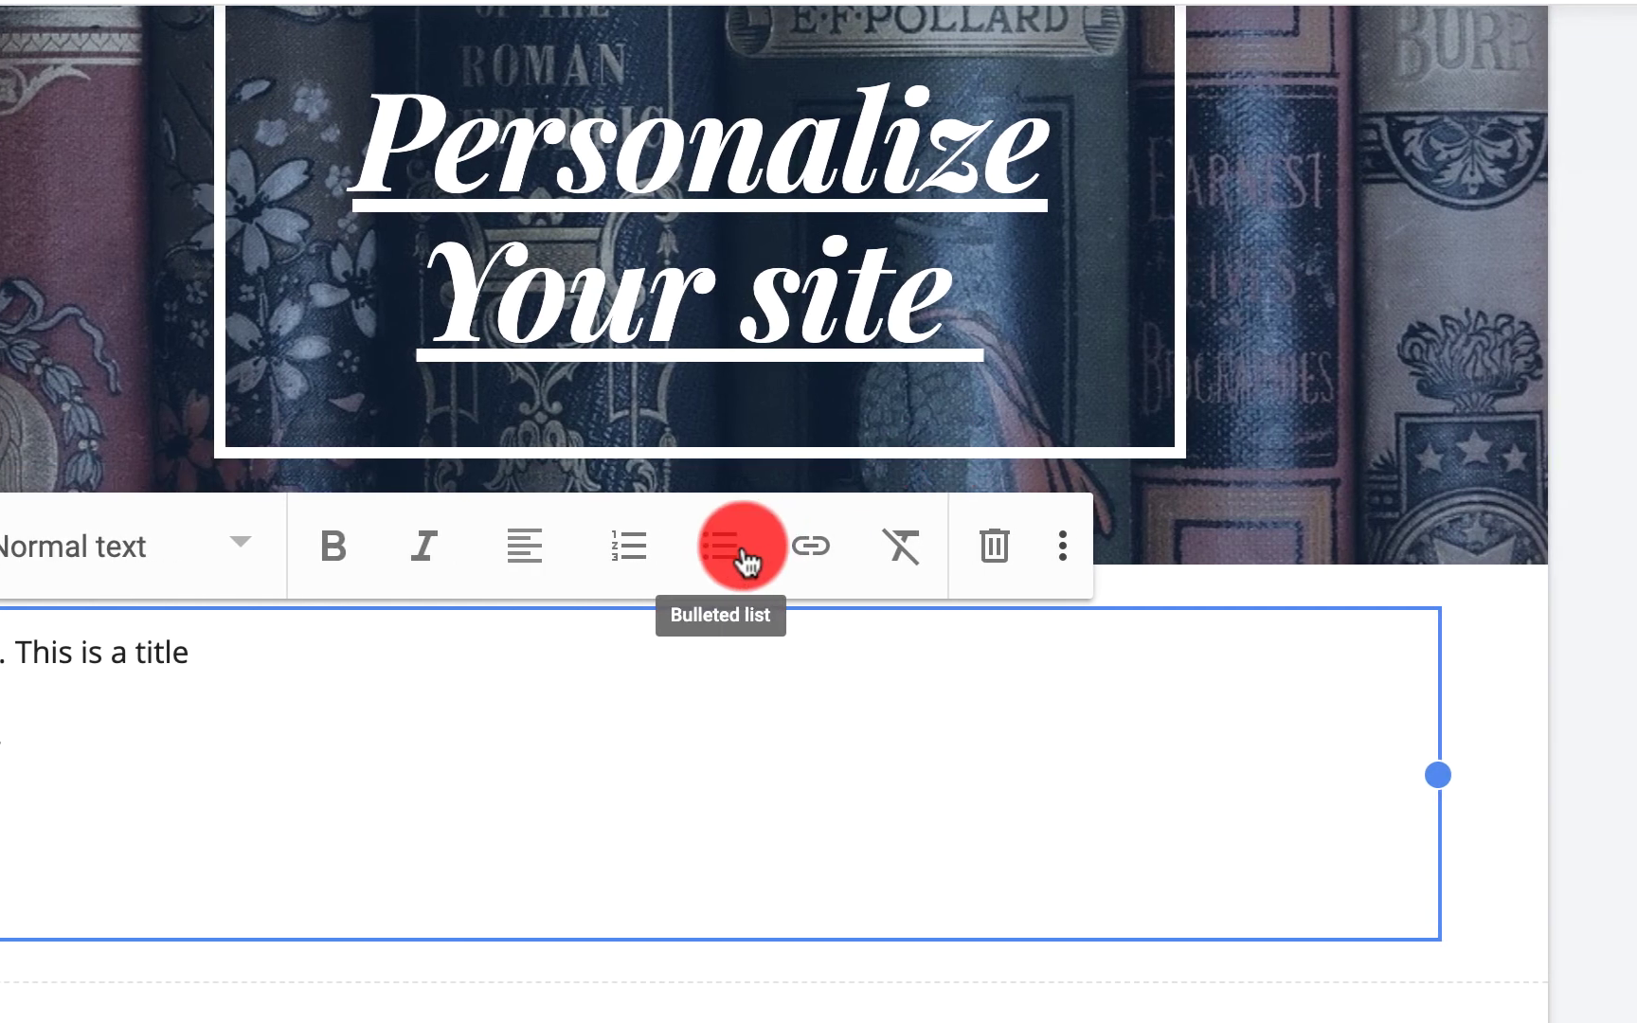
- Apply a bulleted list to the current line of the text box and delete the whole text box
click(746, 563)
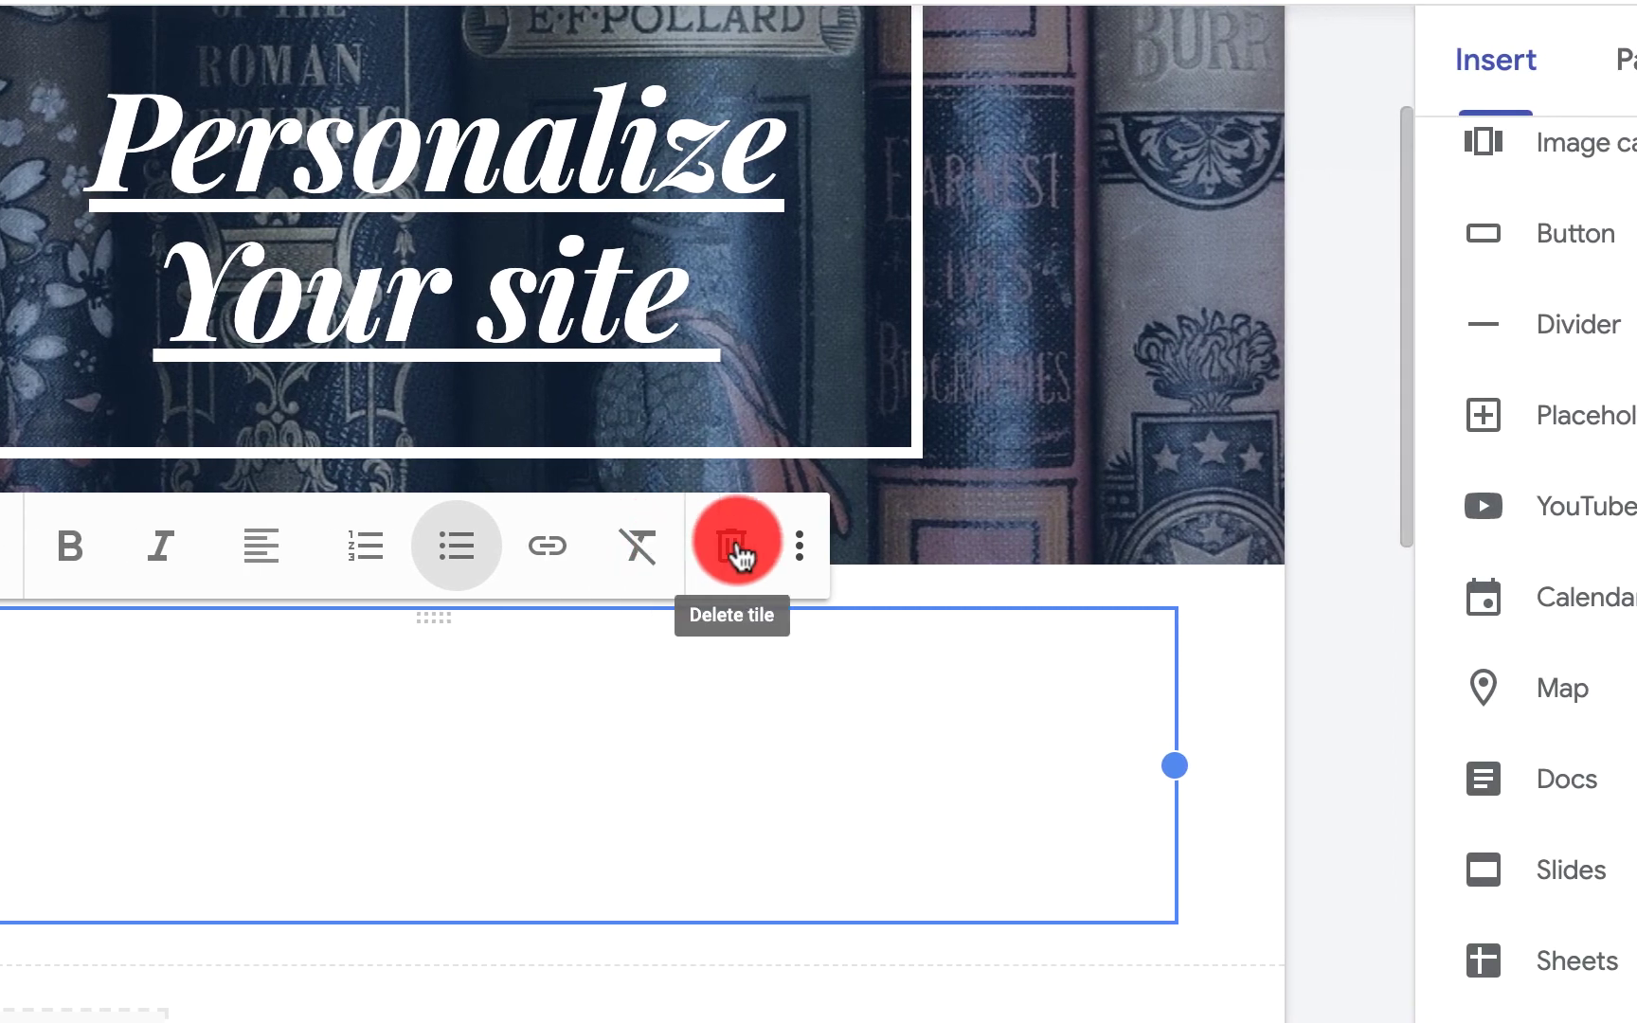
click(994, 546)
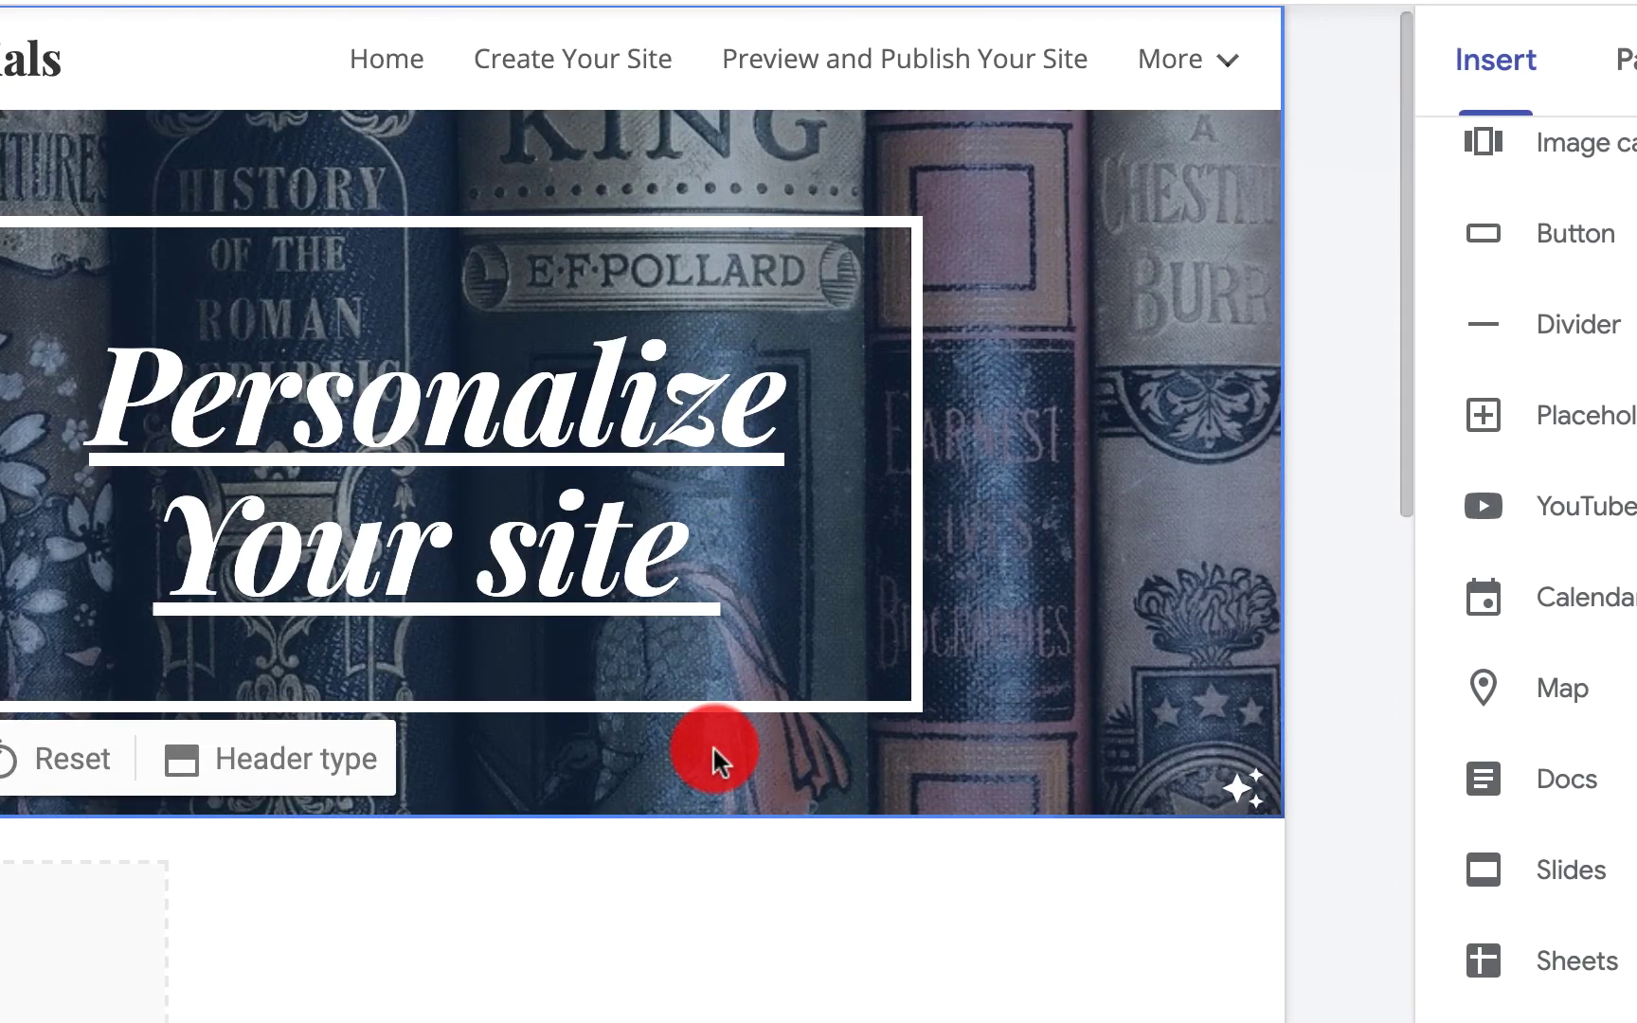